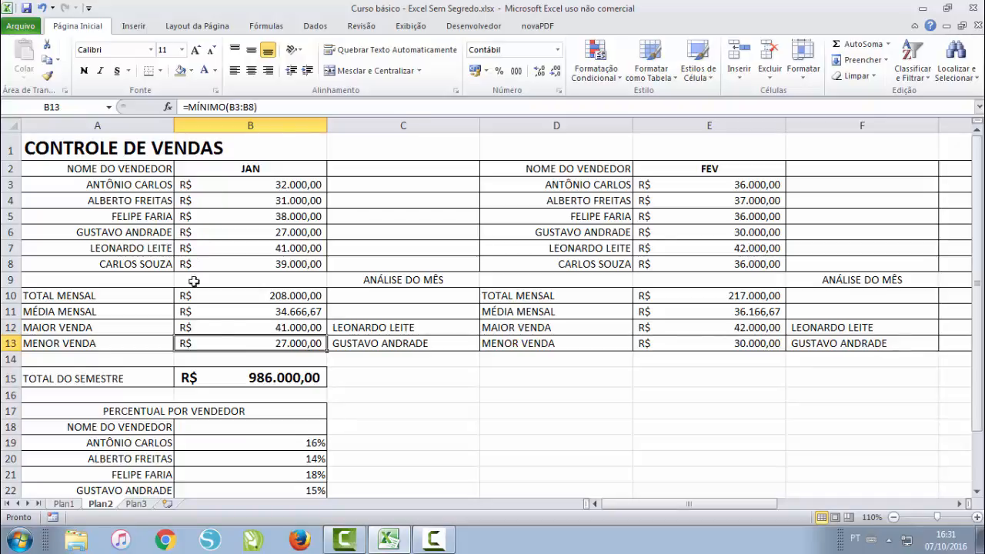
# Examine the January highest-sale formula in B12 and the seller lookup formulas in C12 and C13.
pyautogui.click(261, 326)
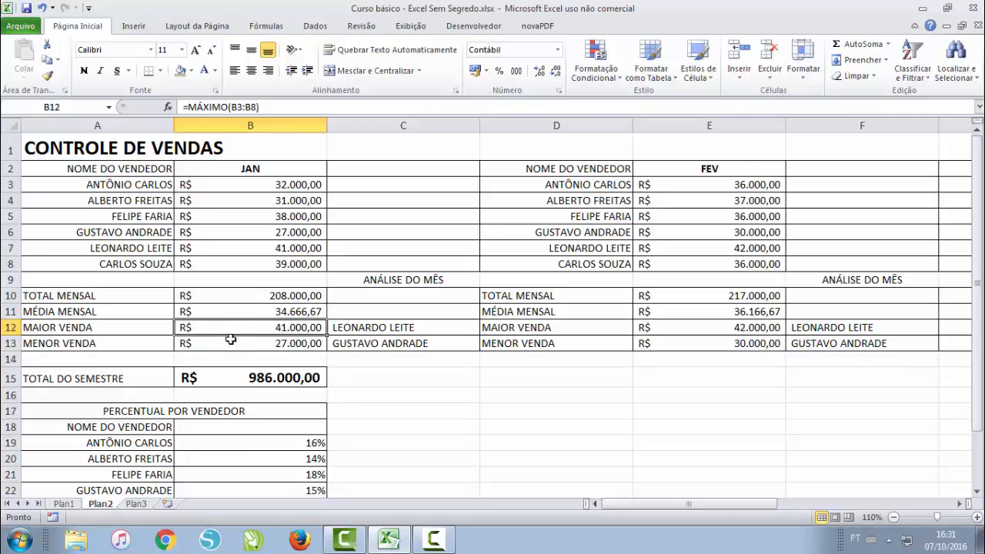
pyautogui.click(378, 327)
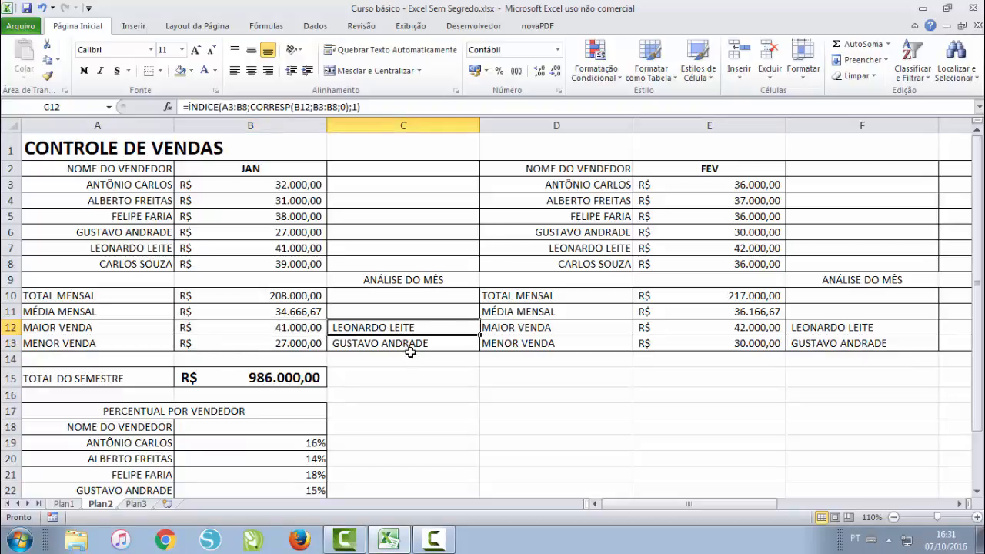
pyautogui.click(415, 343)
pyautogui.click(414, 326)
pyautogui.click(409, 344)
pyautogui.click(407, 324)
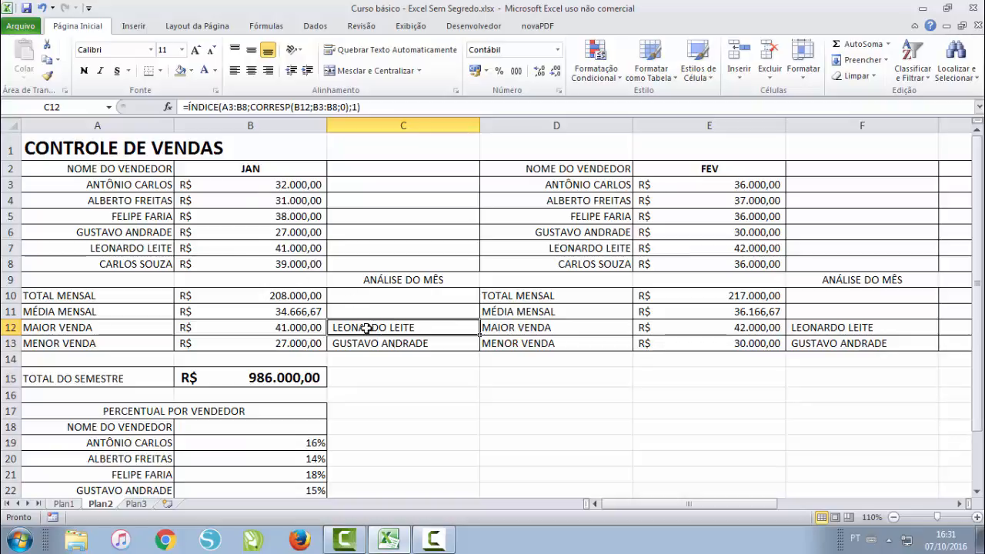
# Set the January sales value in B5 to 45000 and check the highest-sale seller lookup in C12.
pyautogui.click(284, 214)
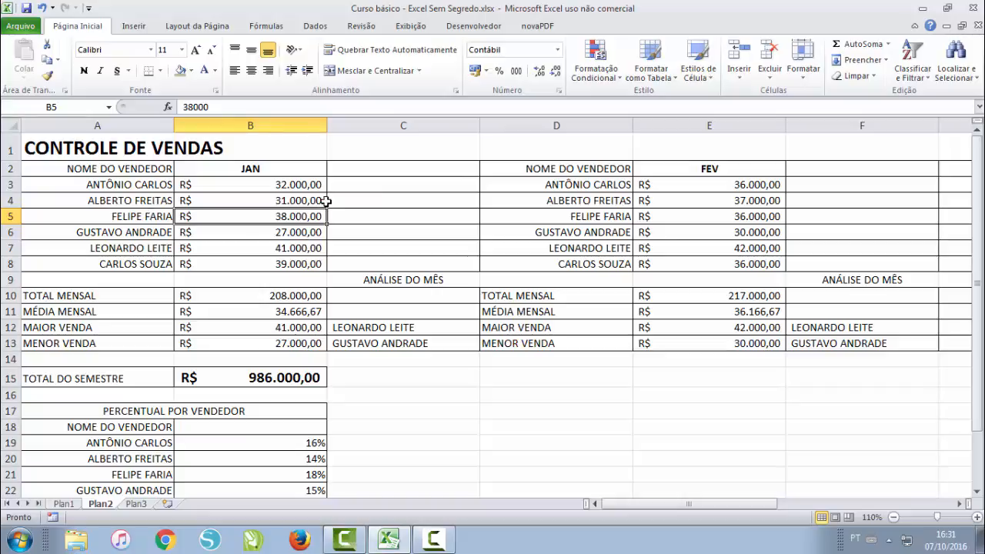
pyautogui.write('45000')
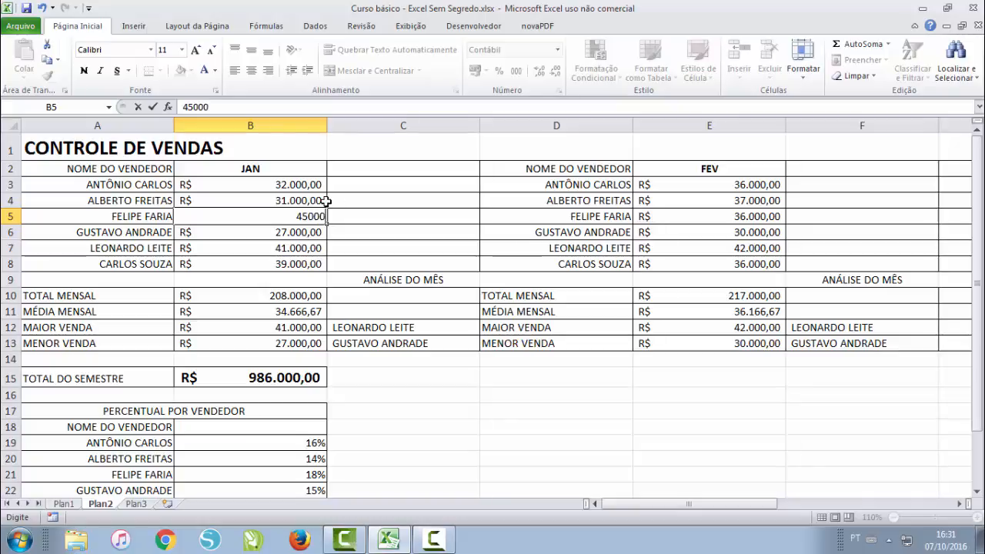
pyautogui.press('Return')
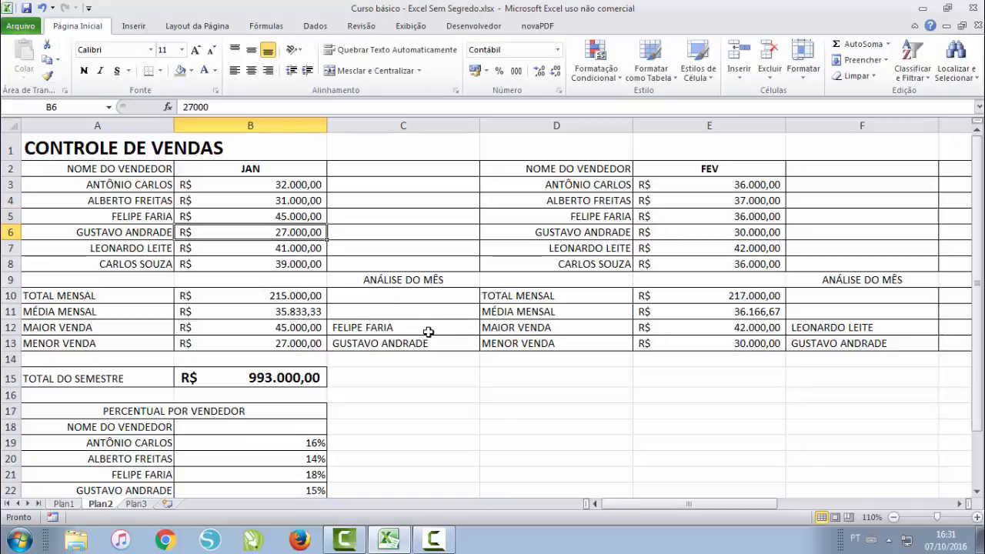
pyautogui.click(389, 329)
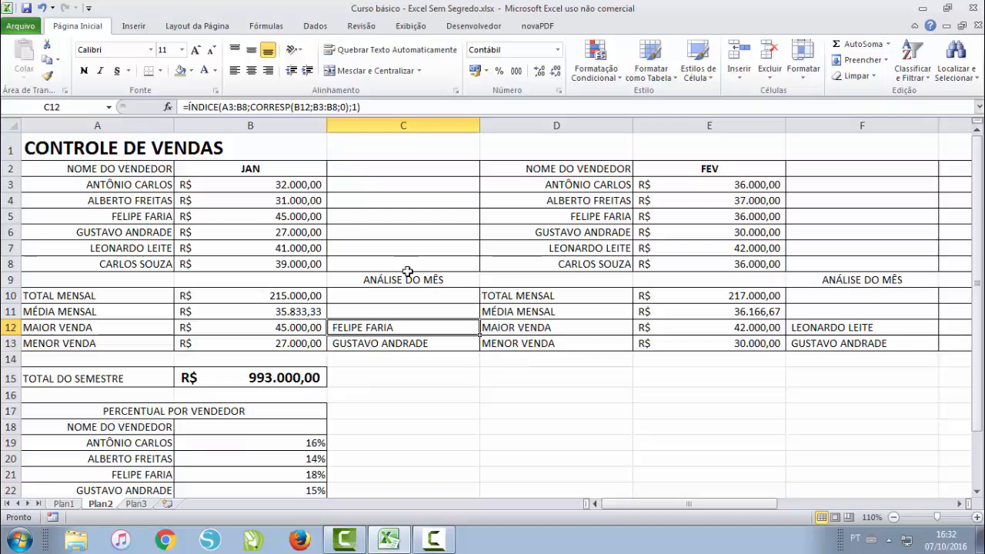
# Set the January sales value in B5 to 38000.
pyautogui.click(317, 221)
pyautogui.write('38000')
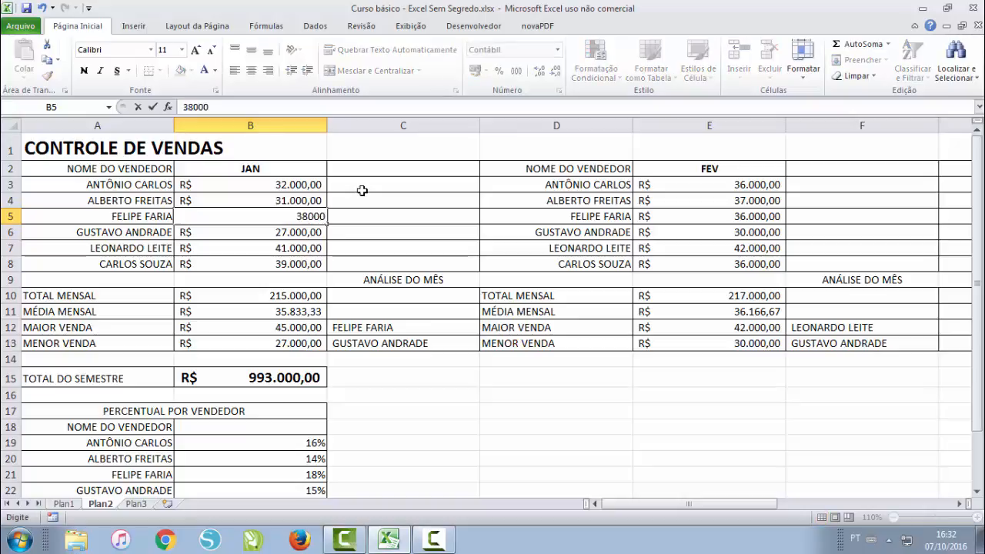
pyautogui.press('Return')
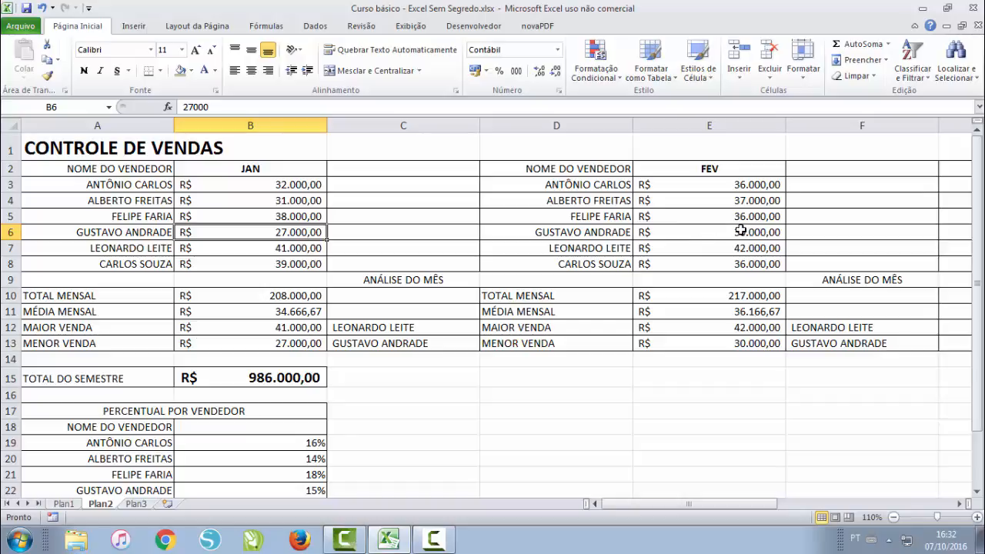
# Try 25000 as the February sales value in E3 and undo the change.
pyautogui.click(705, 185)
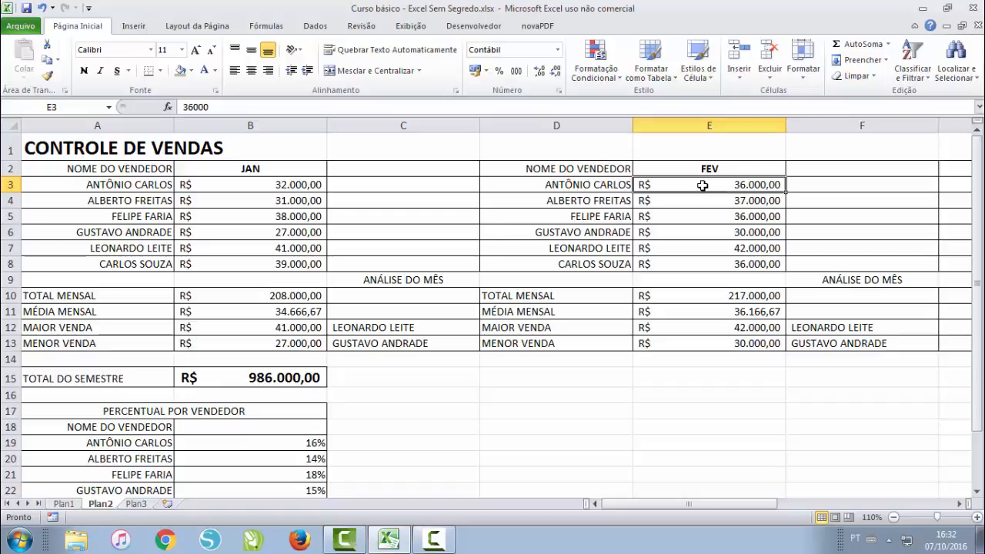
pyautogui.write('25000')
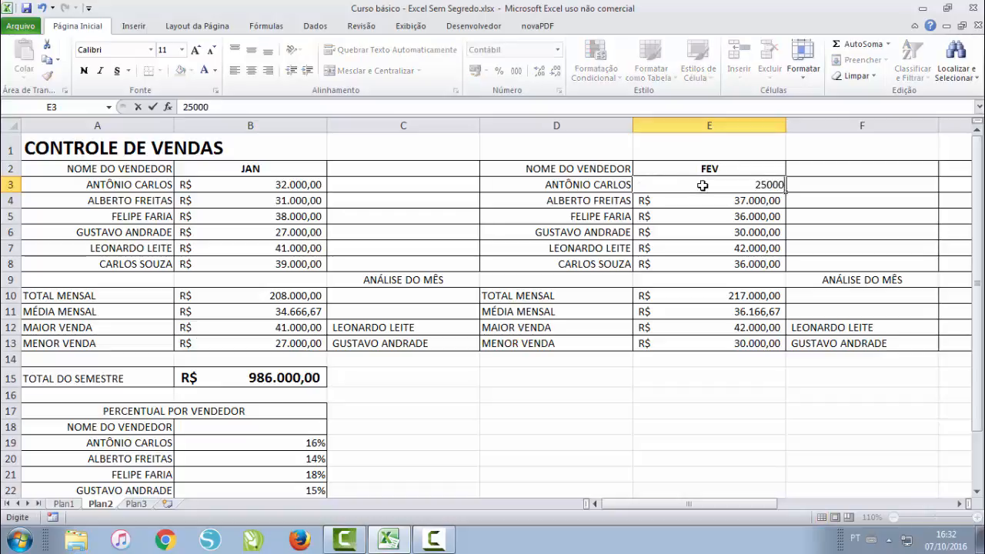
pyautogui.press('Return')
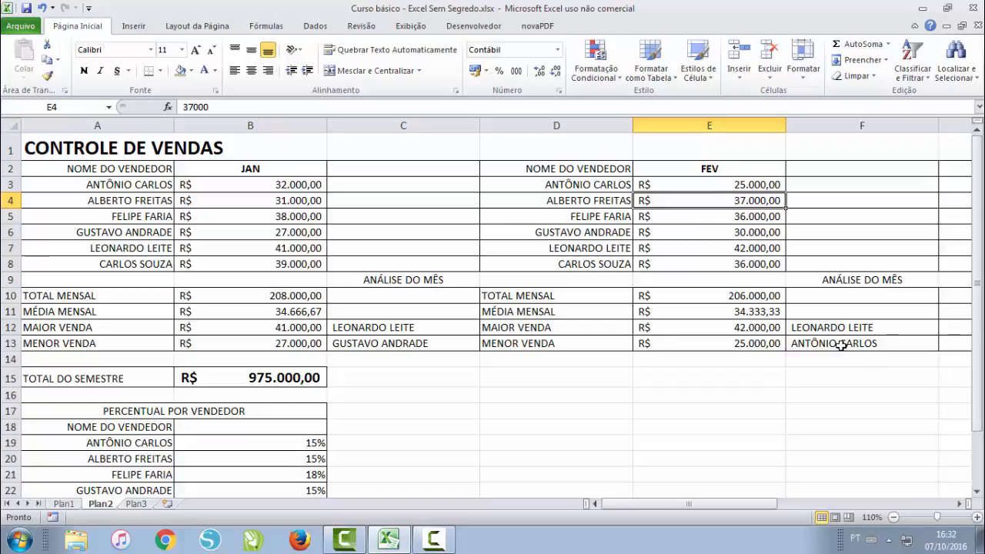
pyautogui.click(762, 184)
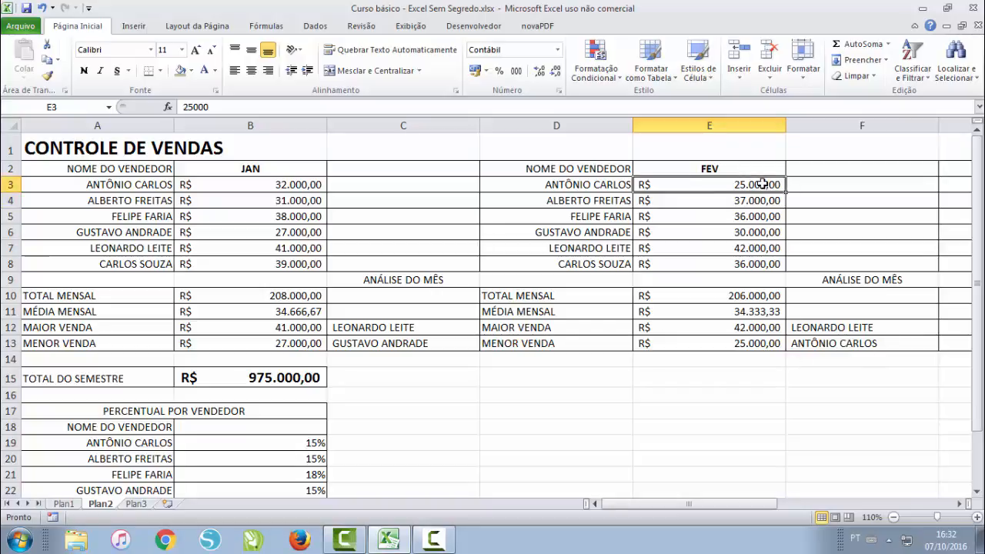
pyautogui.hotkey('ctrl', 'z')
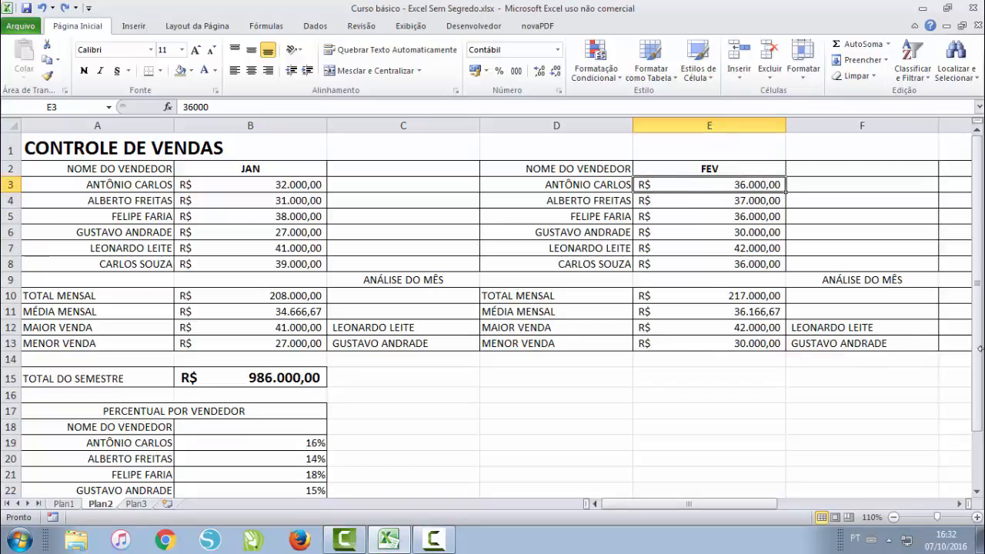
# Examine the ranges referenced by the January lowest-sale seller lookup formula in C13.
pyautogui.click(378, 340)
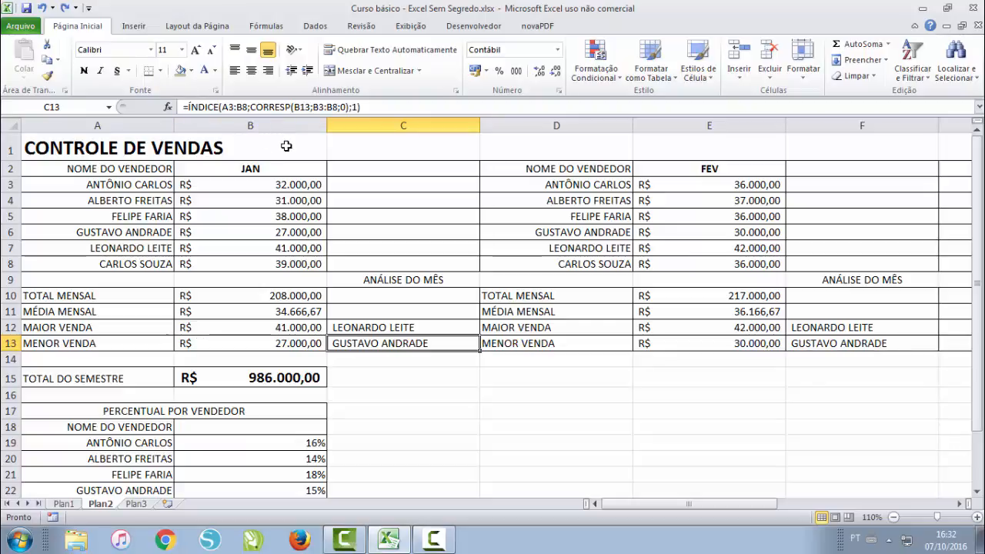
pyautogui.press('F2')
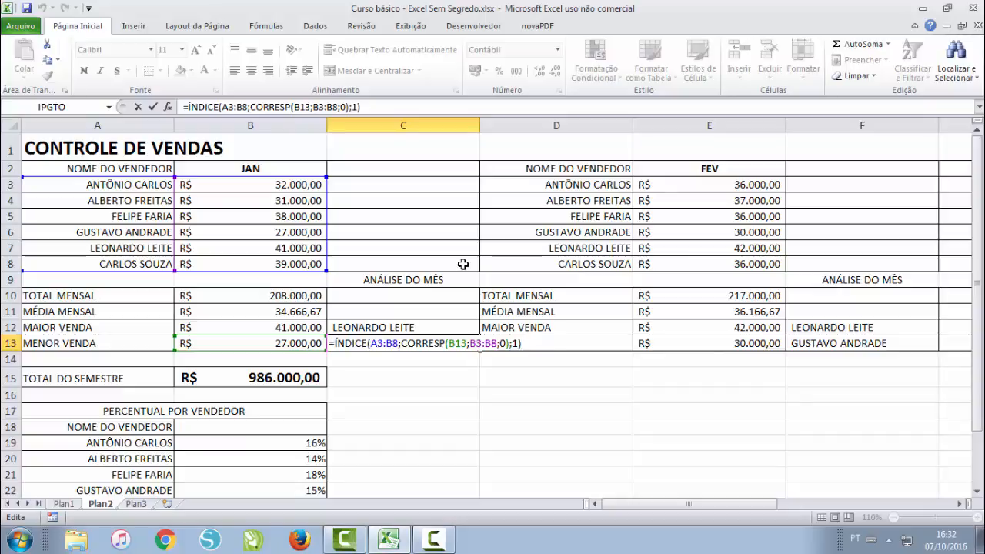
pyautogui.press('Return')
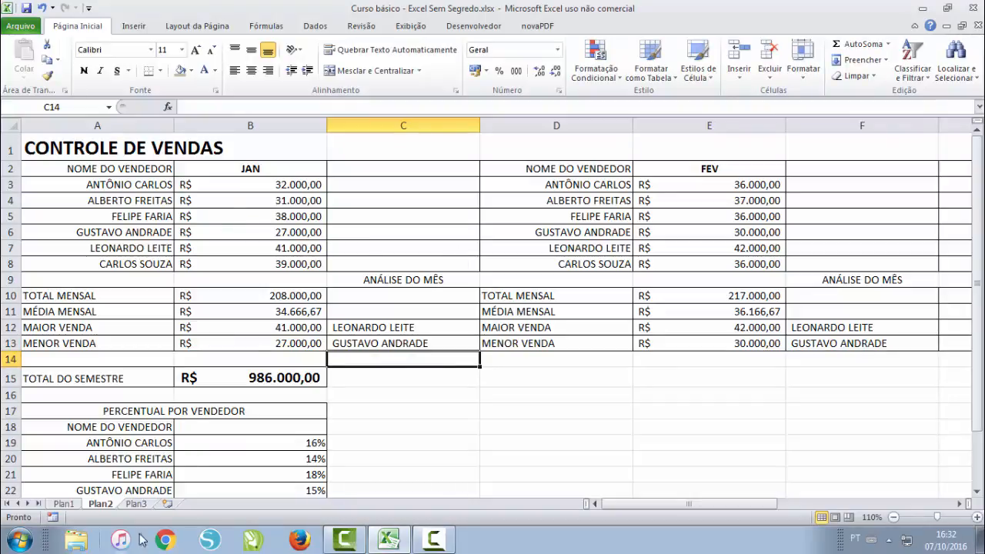
# On the Plan3 sheet, enter 4 as the origin code in D10 and 5 as the destination code in F10.
pyautogui.click(136, 505)
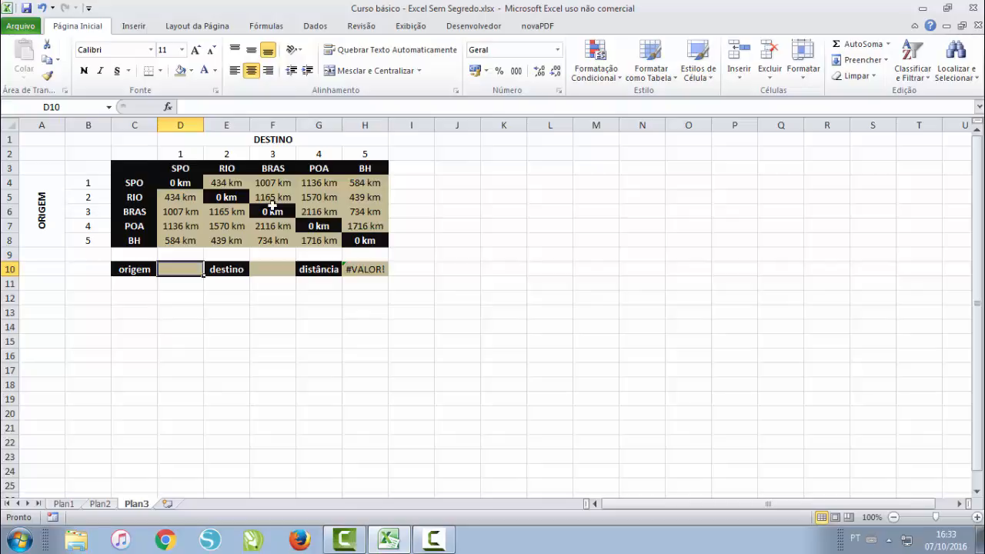
pyautogui.click(91, 183)
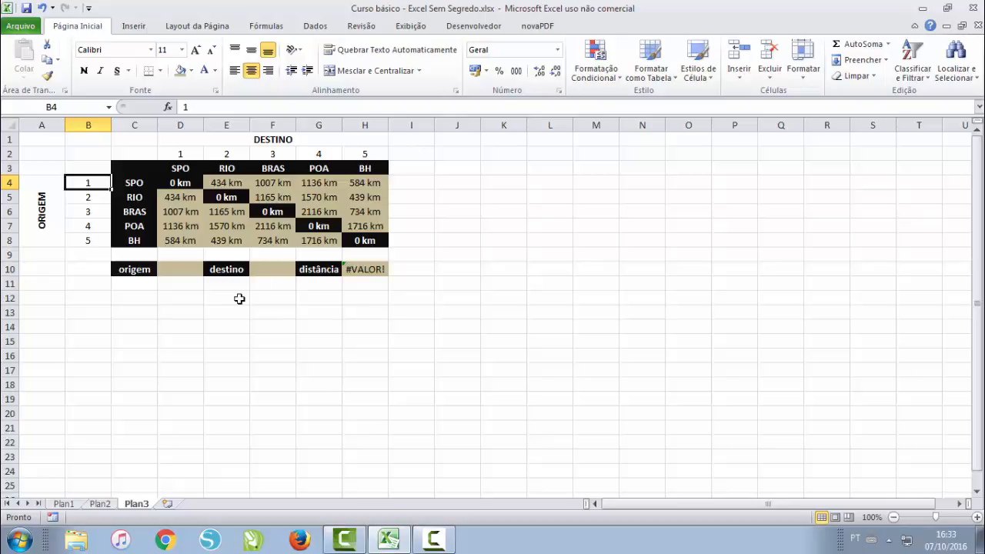
pyautogui.click(173, 269)
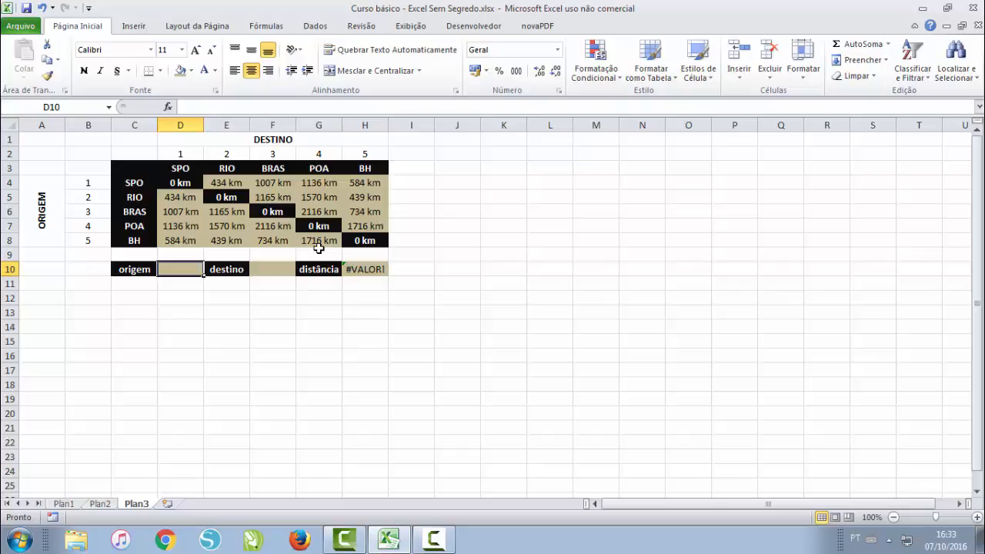
pyautogui.write('4')
pyautogui.press('Tab')
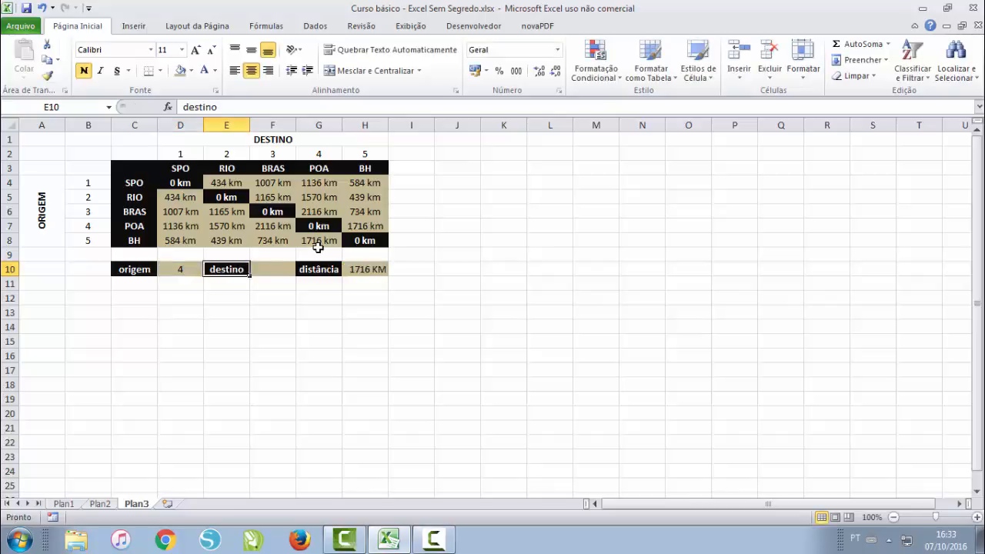
pyautogui.press('Tab')
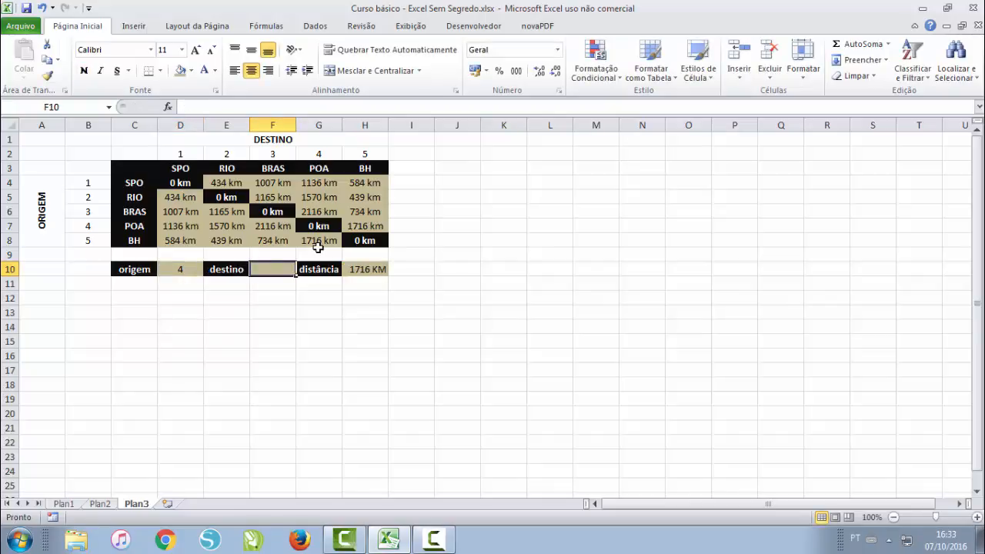
pyautogui.write('5')
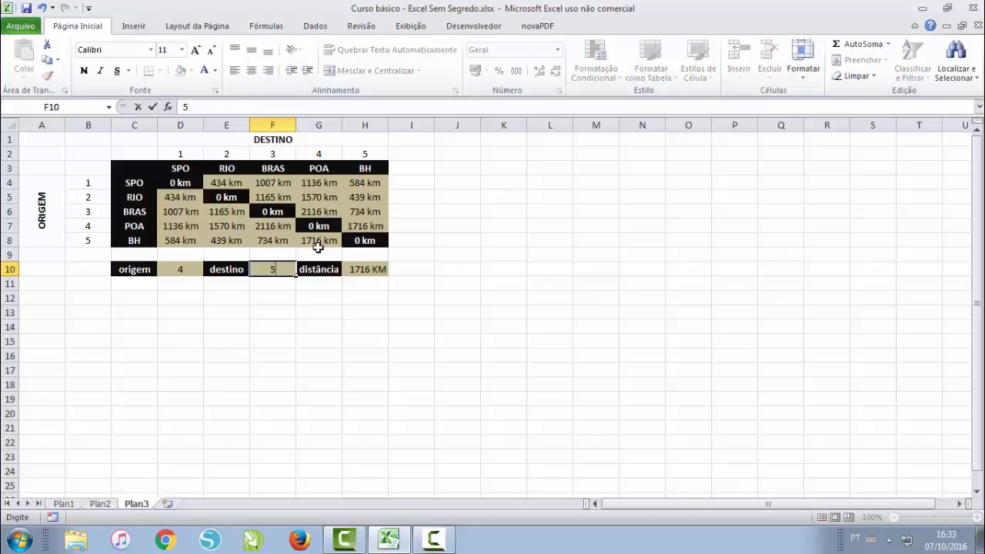
pyautogui.press('Return')
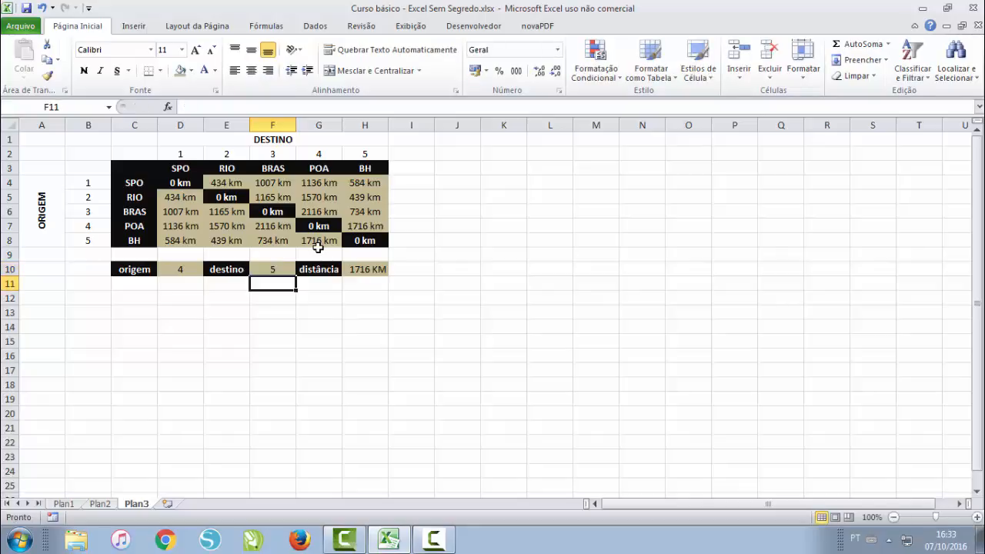
# Set the destination code in F10 to 3 and compare the matching table distance with the formula in H10.
pyautogui.press('Up')
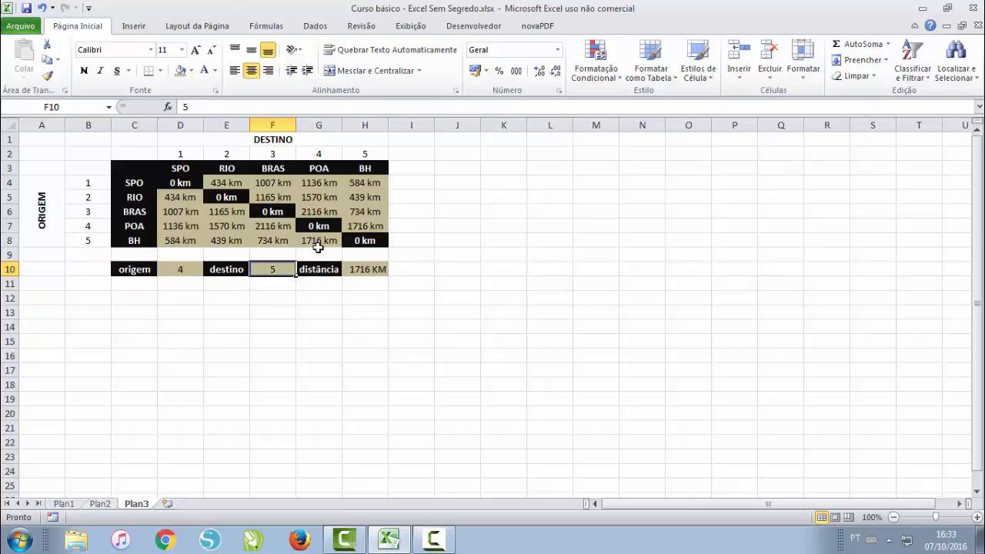
pyautogui.write('3')
pyautogui.press('Return')
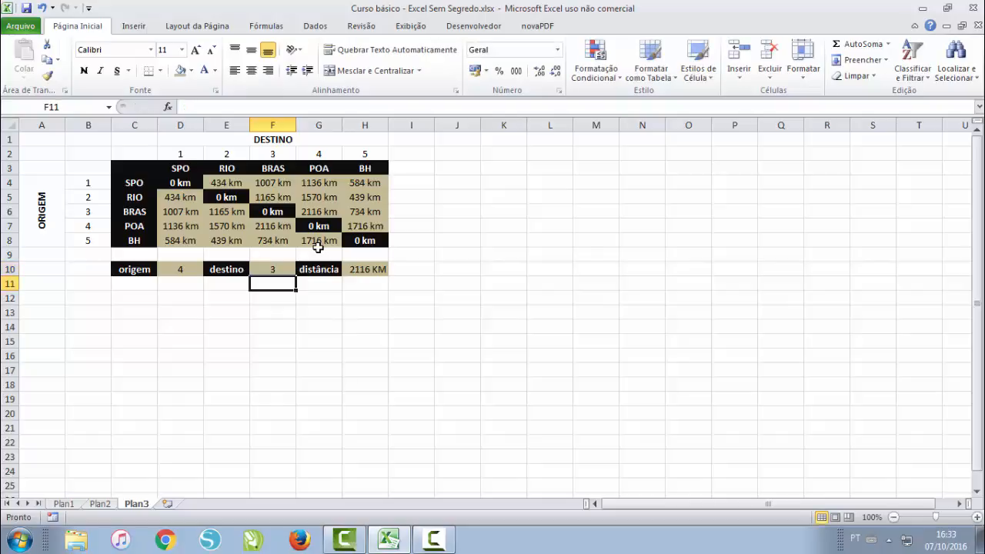
pyautogui.click(260, 224)
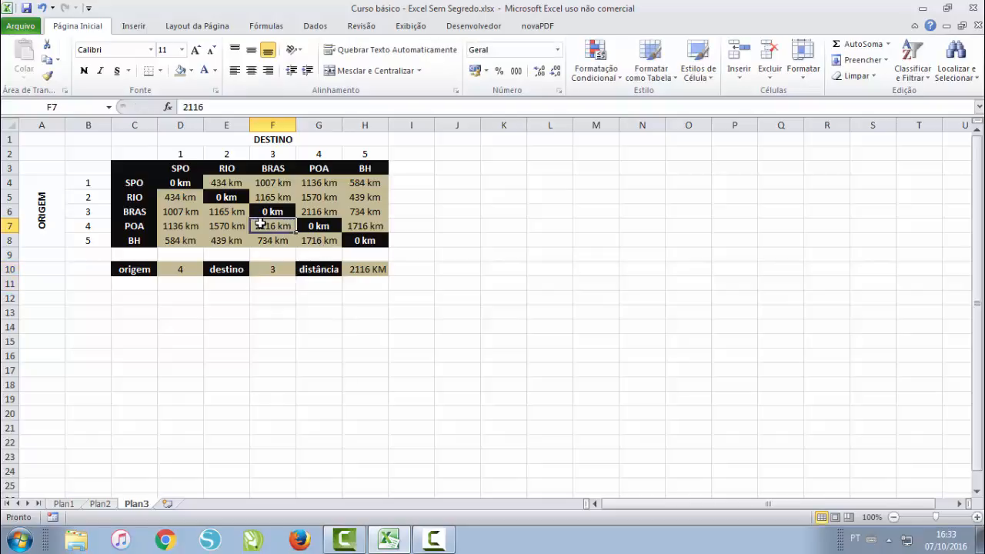
pyautogui.click(377, 266)
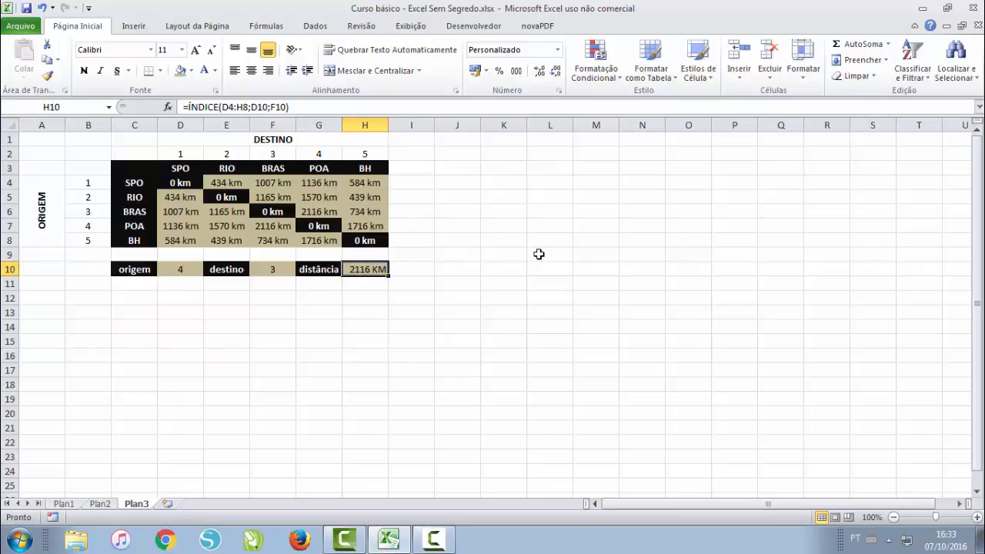
# Clear the origin code in D10, the destination code in F10 and the distance formula in H10.
pyautogui.click(169, 263)
pyautogui.press('Delete')
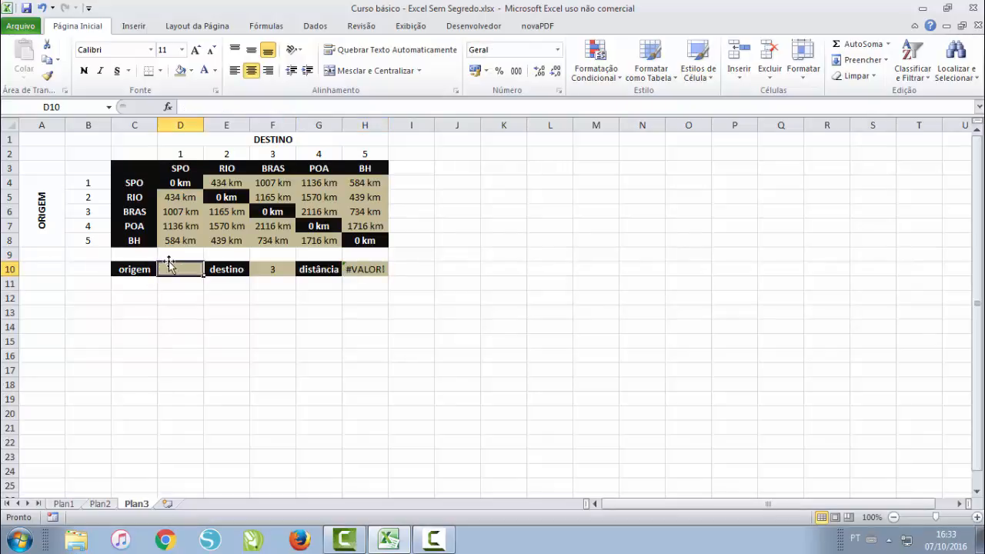
pyautogui.press('Right')
pyautogui.press('Right')
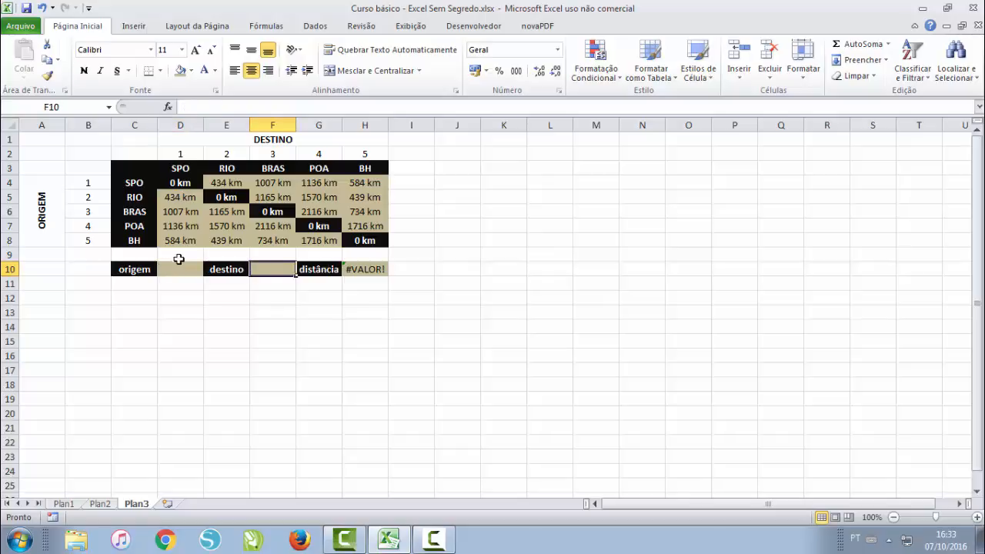
pyautogui.click(363, 263)
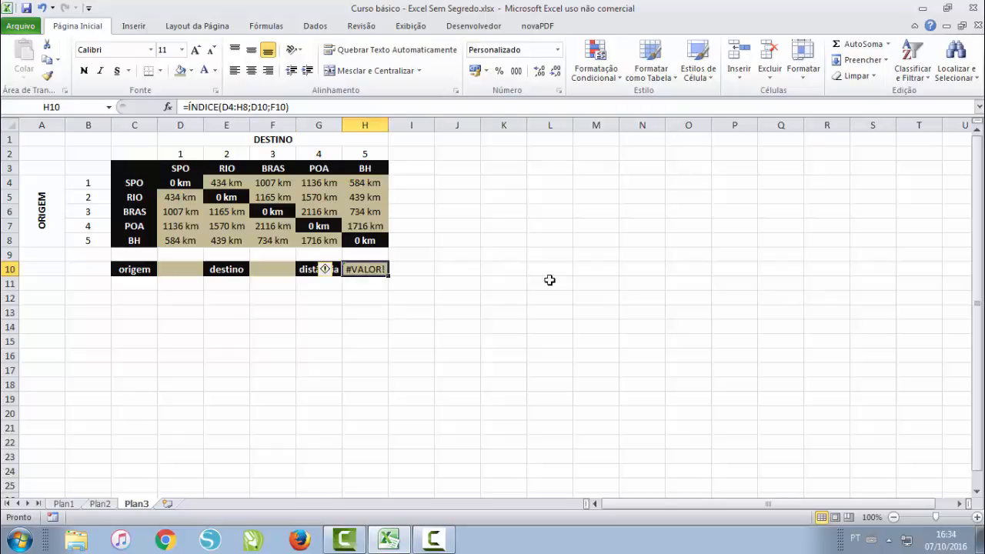
pyautogui.press('Delete')
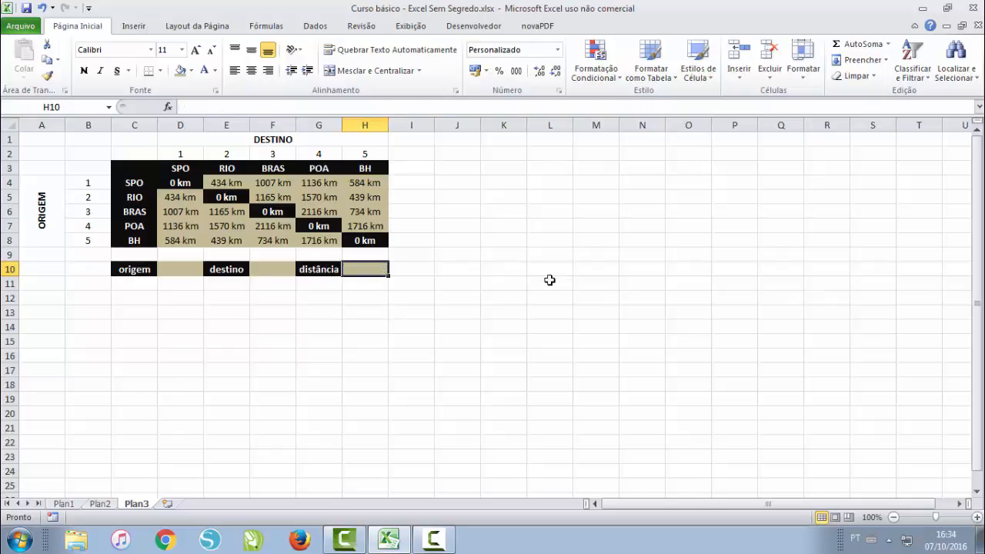
# Enter the formula =ÍNDICE(D4:H8;3;1) in H10 to look up a distance by fixed row and column numbers.
pyautogui.write('=')
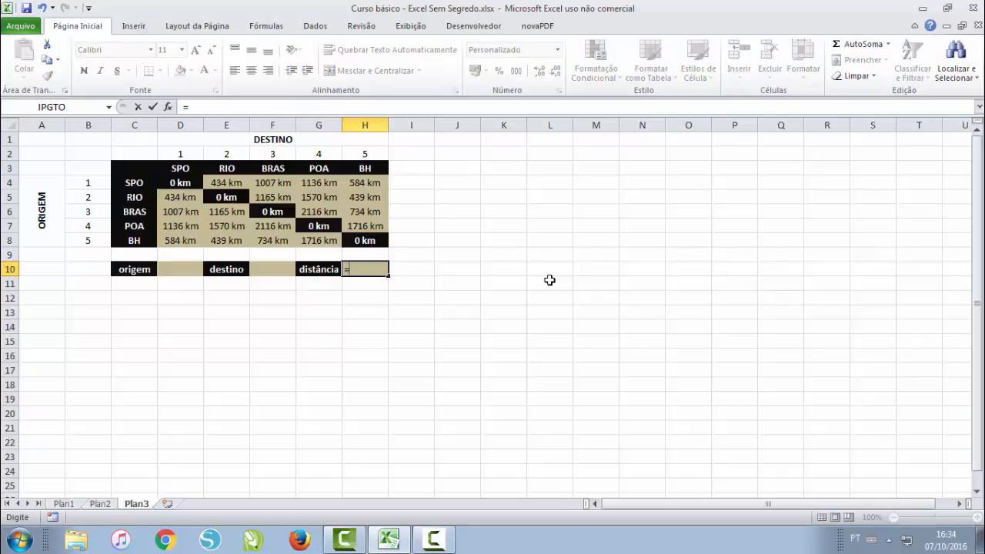
pyautogui.write('ÍN')
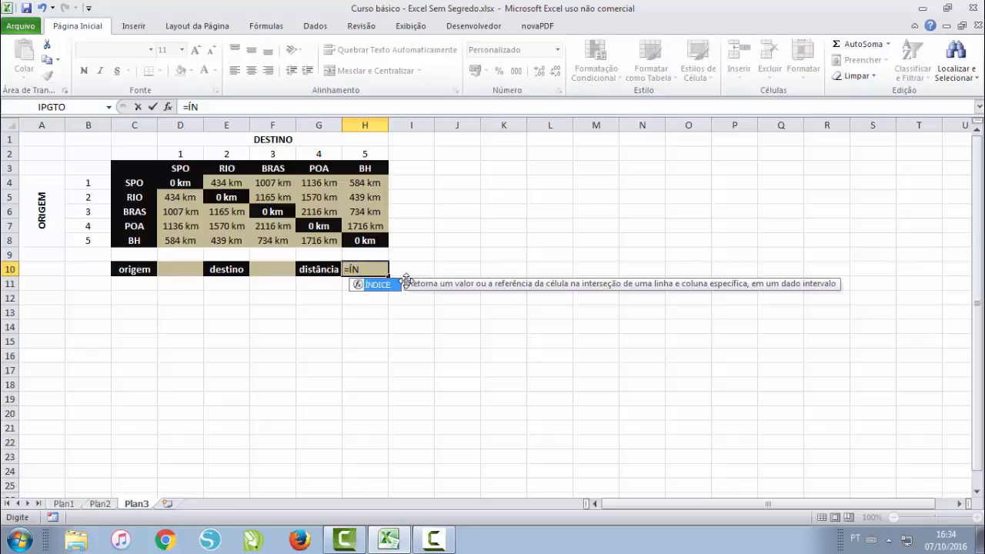
pyautogui.press('Tab')
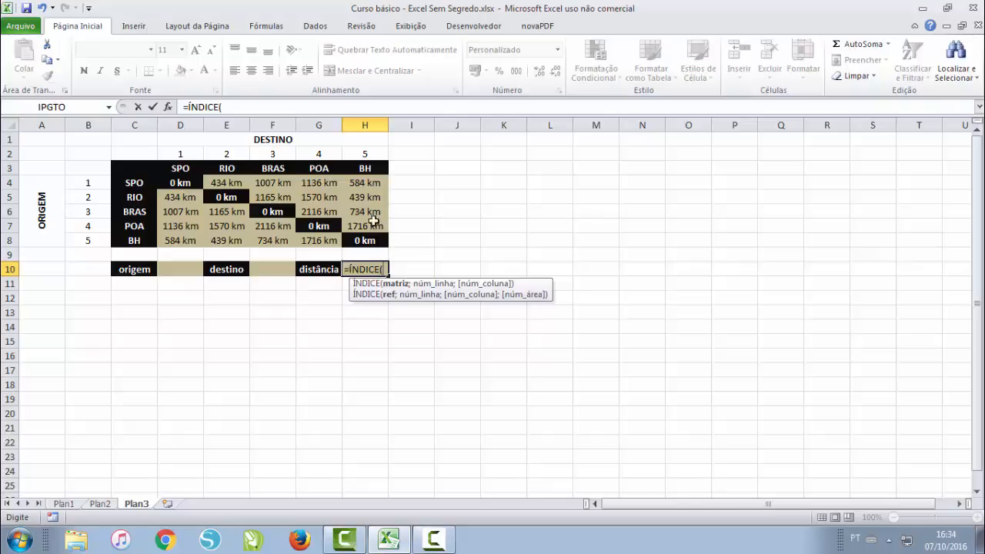
pyautogui.click(182, 183)
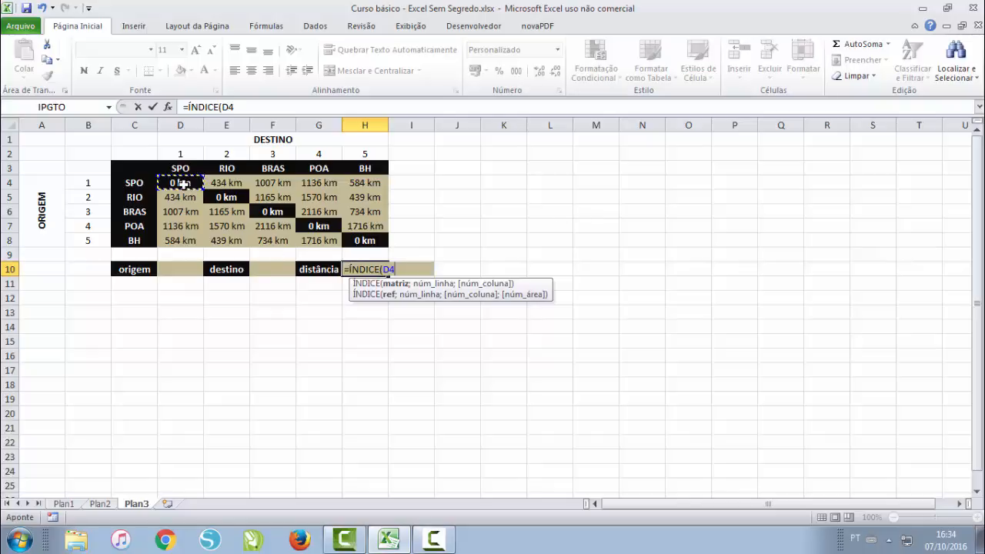
pyautogui.moveTo(181, 184); pyautogui.dragTo(351, 243)
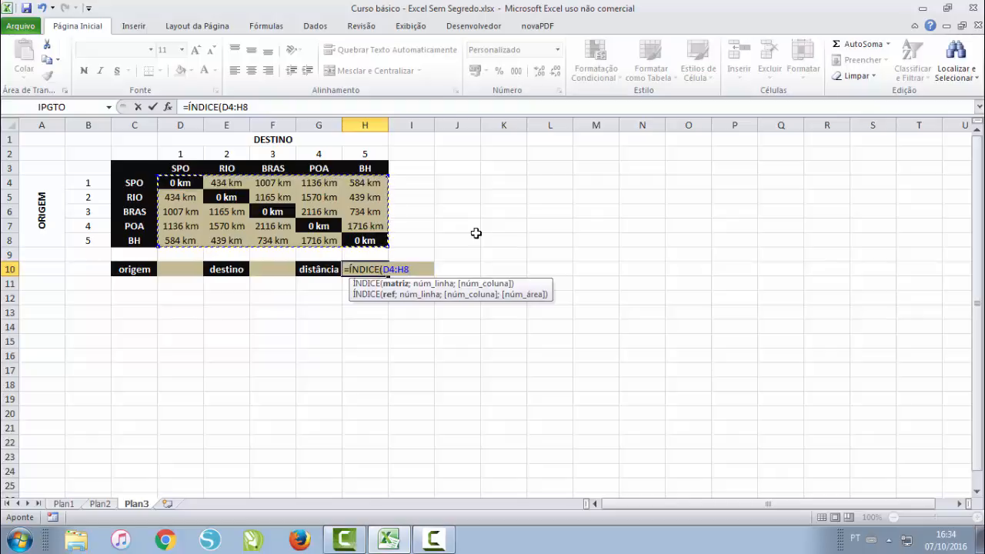
pyautogui.write(';')
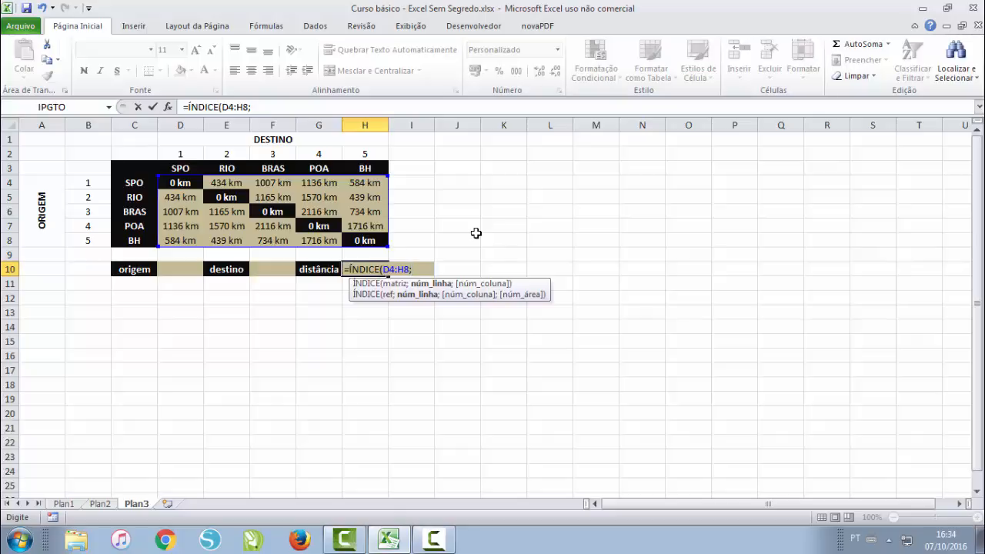
pyautogui.write('3')
pyautogui.write(';')
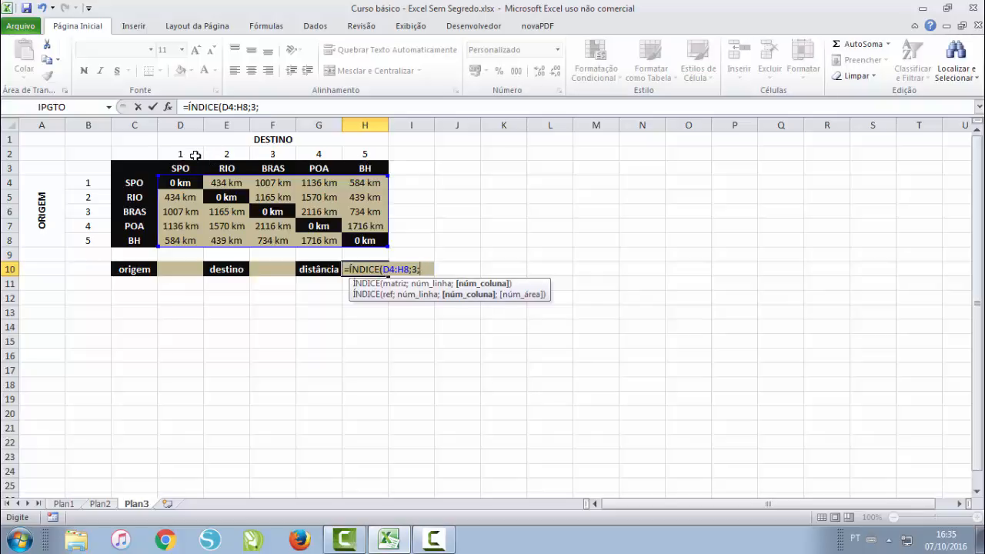
pyautogui.write('1)')
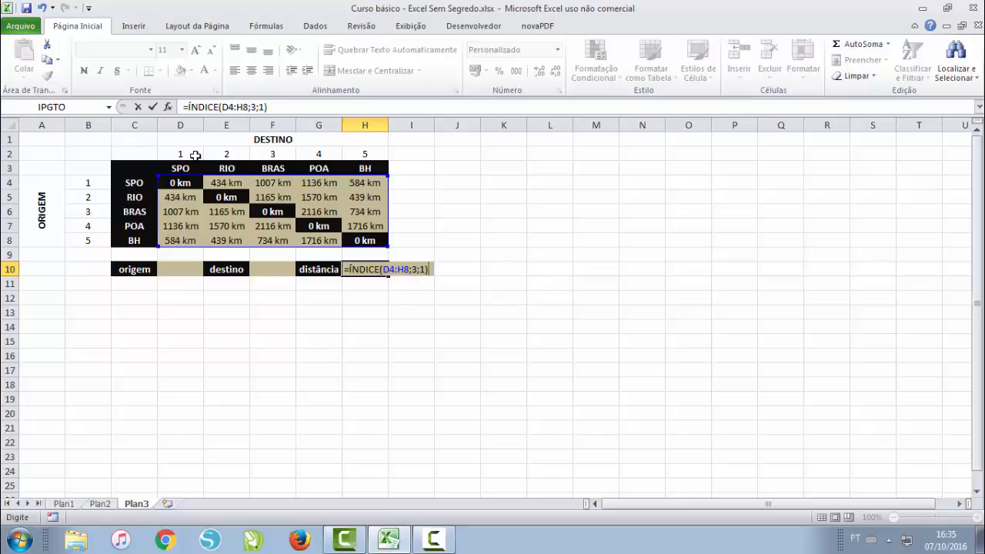
pyautogui.press('Return')
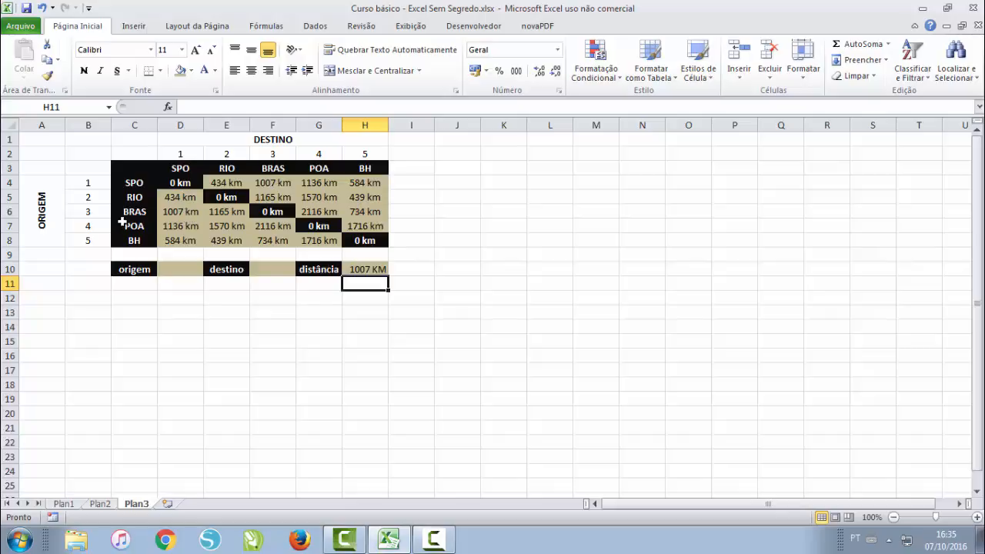
# Trace origin code 3 in B6 and destination code 1 in D2 to their matching distance in the table.
pyautogui.click(91, 209)
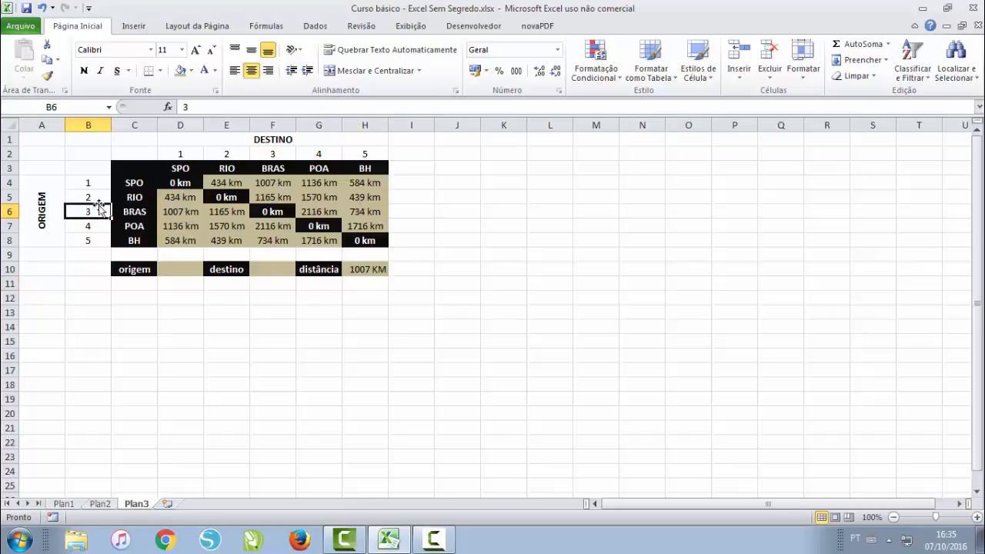
pyautogui.click(176, 154)
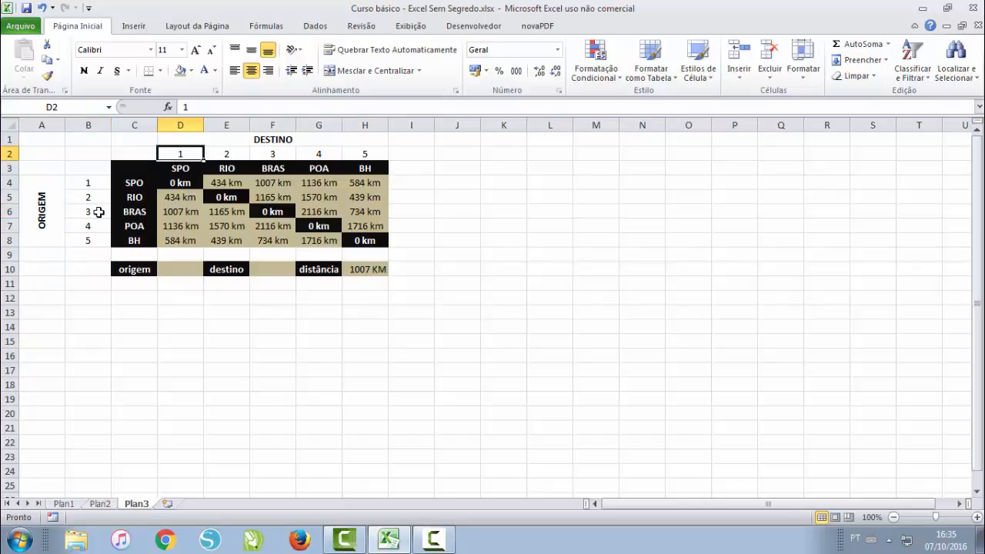
pyautogui.click(100, 211)
pyautogui.click(186, 151)
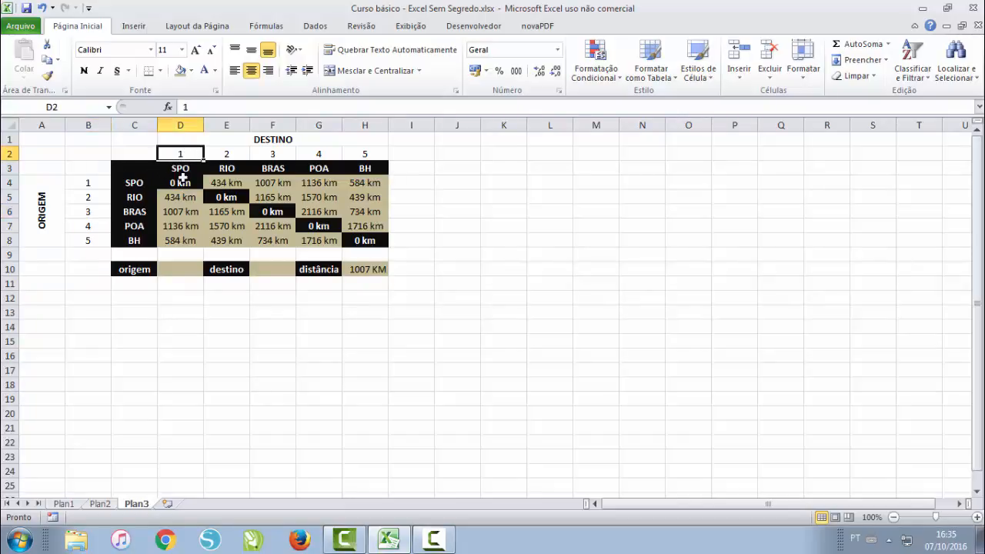
pyautogui.click(181, 213)
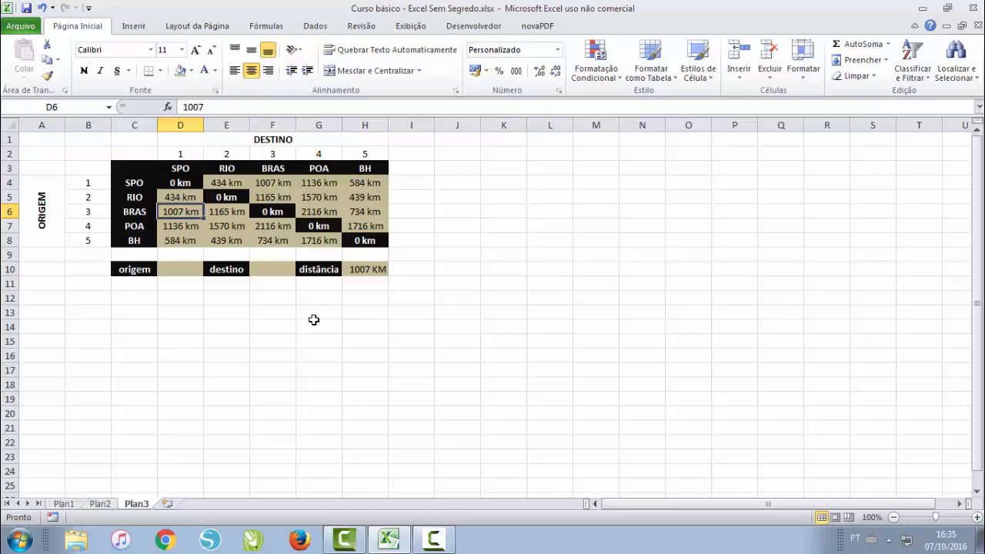
# Replace the fixed row and column numbers in the H10 formula with cell references, giving =ÍNDICE(D4:H8;D10;F10).
pyautogui.click(365, 270)
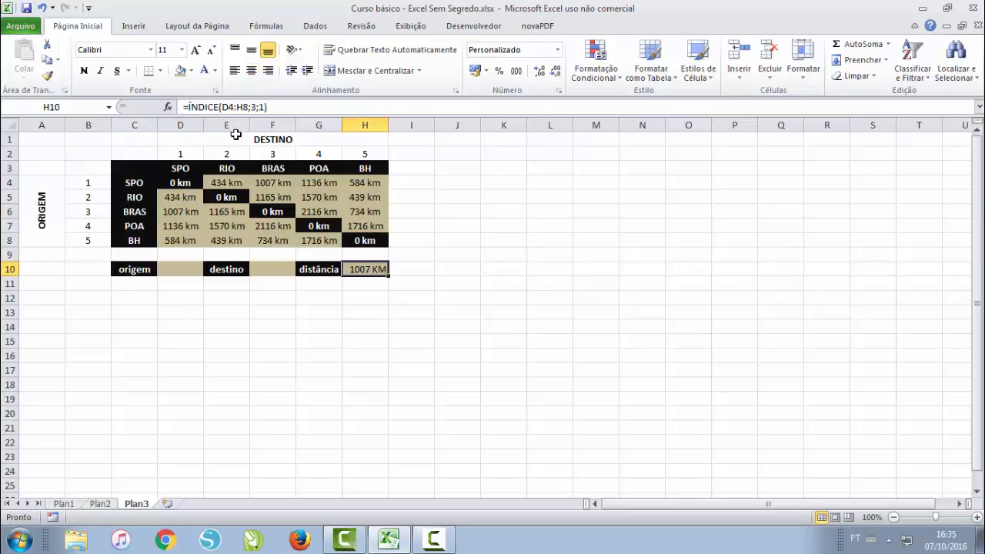
pyautogui.press('F2')
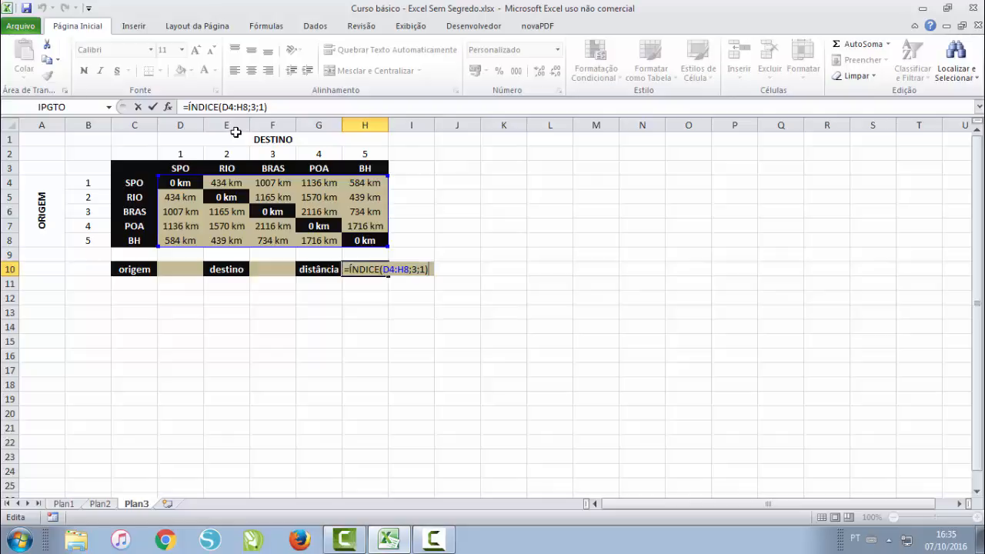
pyautogui.press('BackSpace')
pyautogui.press('BackSpace')
pyautogui.press('BackSpace')
pyautogui.press('BackSpace')
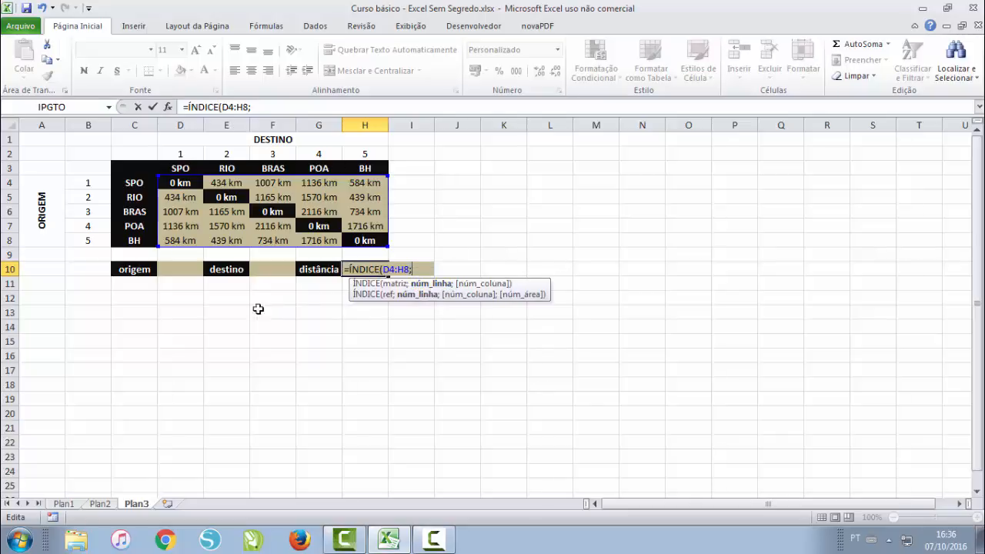
pyautogui.click(178, 267)
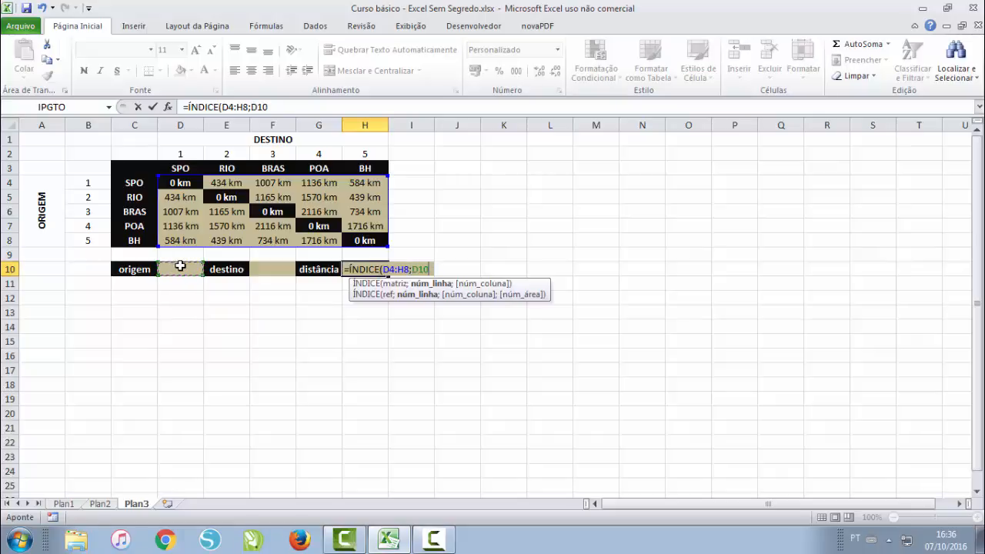
pyautogui.write(';')
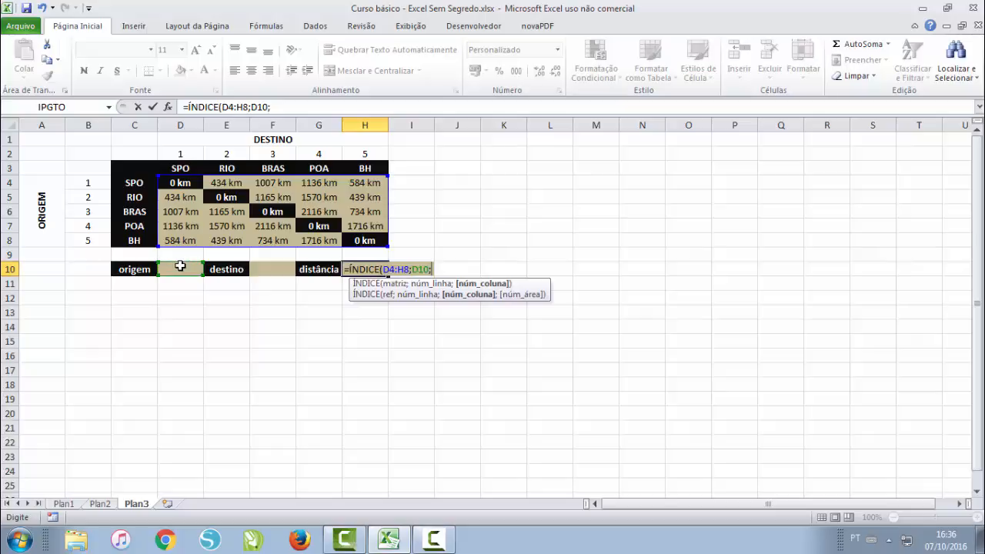
pyautogui.click(269, 270)
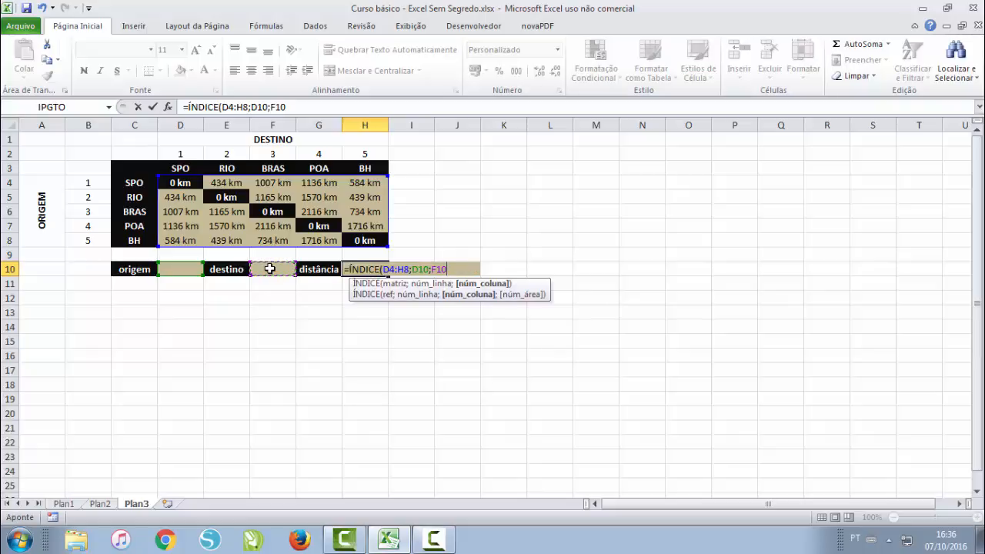
pyautogui.write(')')
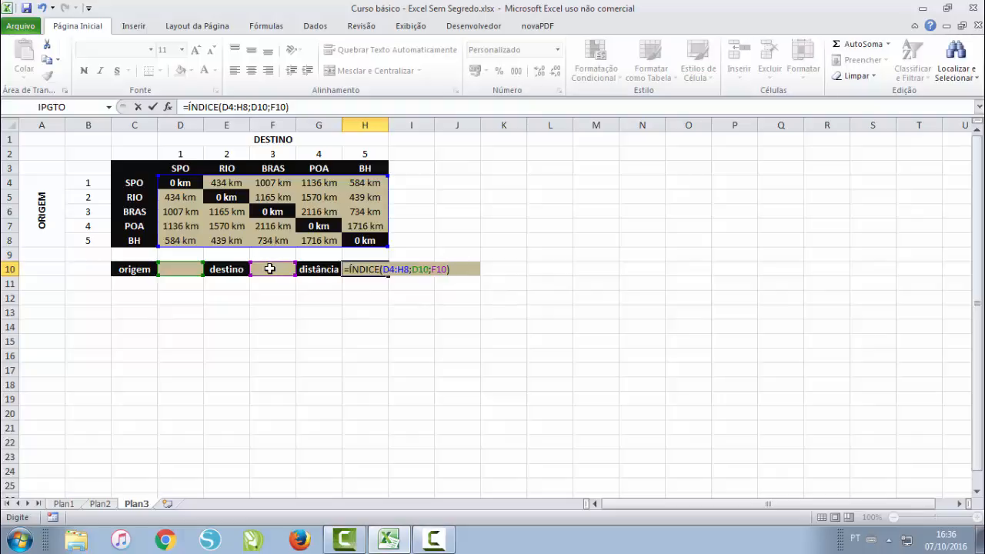
pyautogui.press('Return')
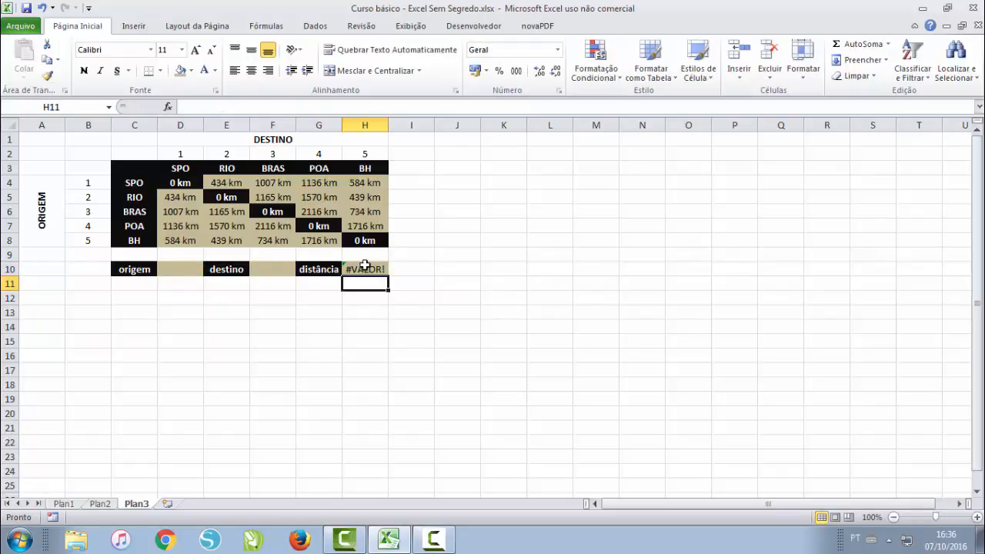
# Enter 5 as the origin code in D10 and 2 as the destination code in F10, and compare H10 with table cell E8.
pyautogui.click(194, 270)
pyautogui.click(275, 271)
pyautogui.click(174, 266)
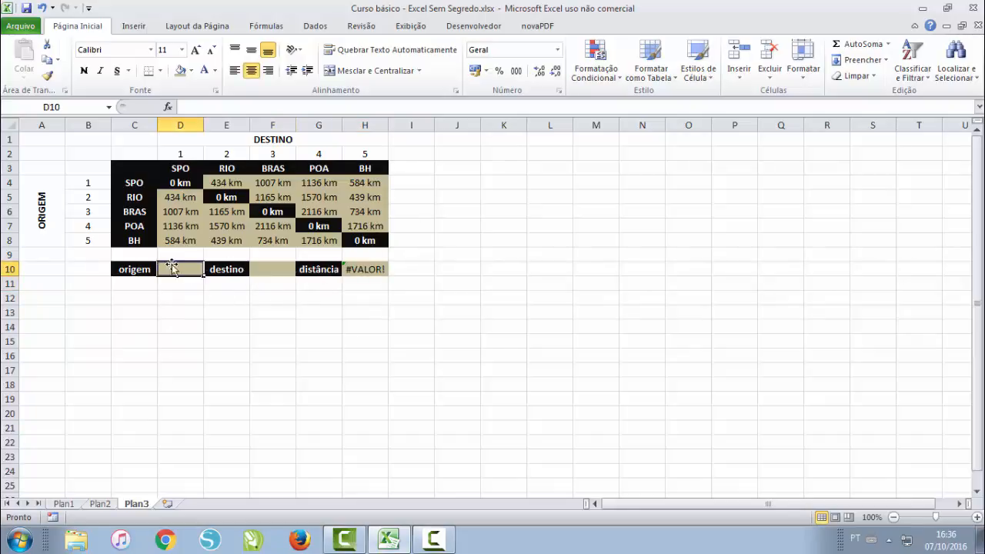
pyautogui.click(263, 274)
pyautogui.click(189, 266)
pyautogui.write('5')
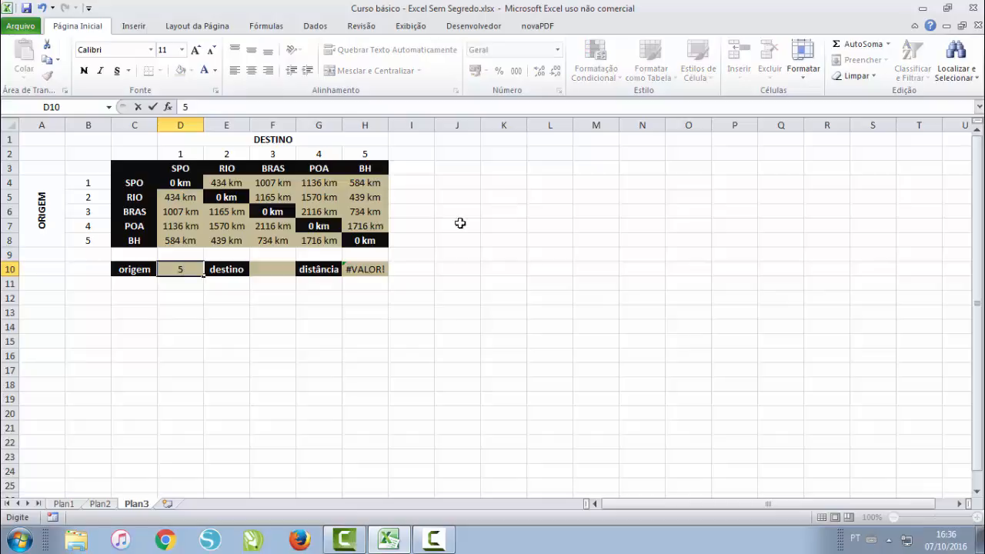
pyautogui.click(269, 269)
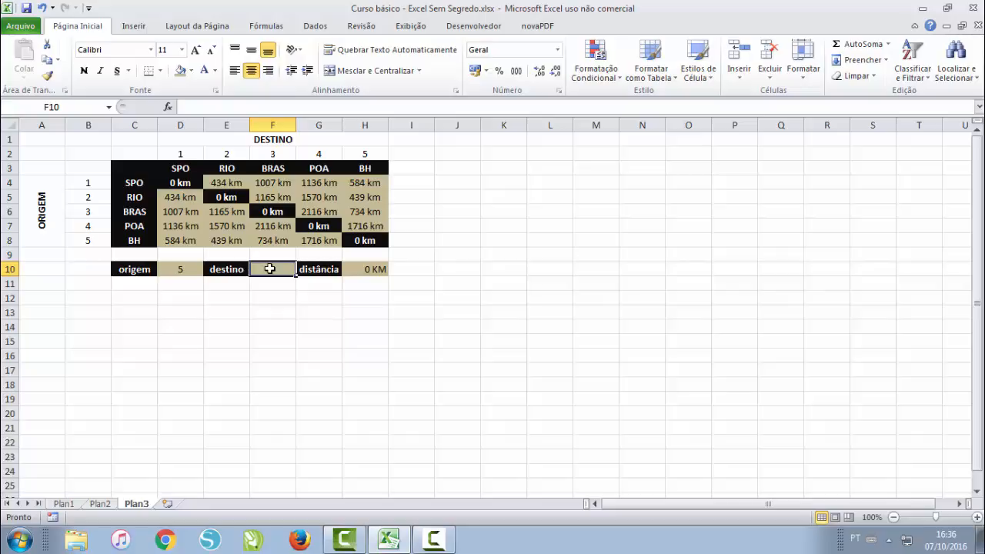
pyautogui.write('2')
pyautogui.press('Return')
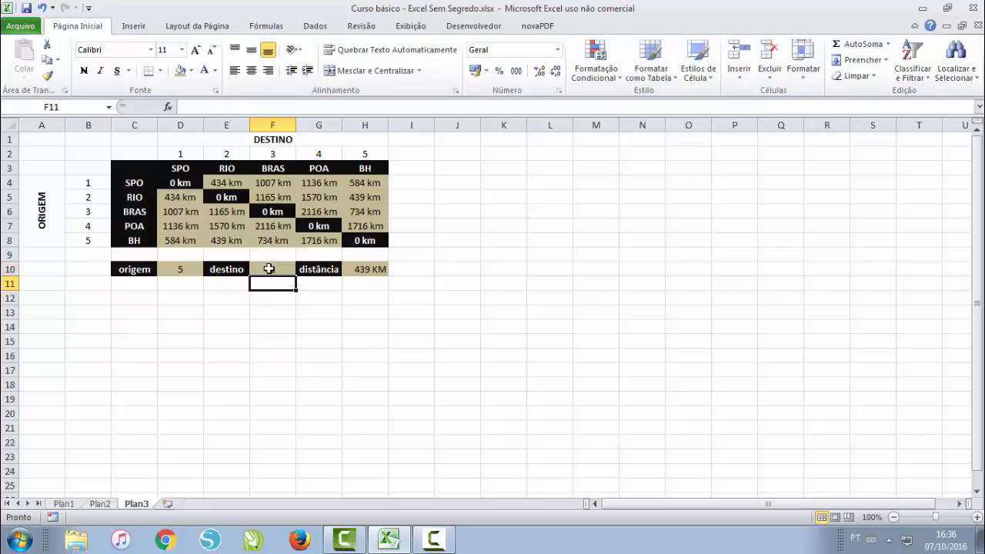
pyautogui.click(230, 243)
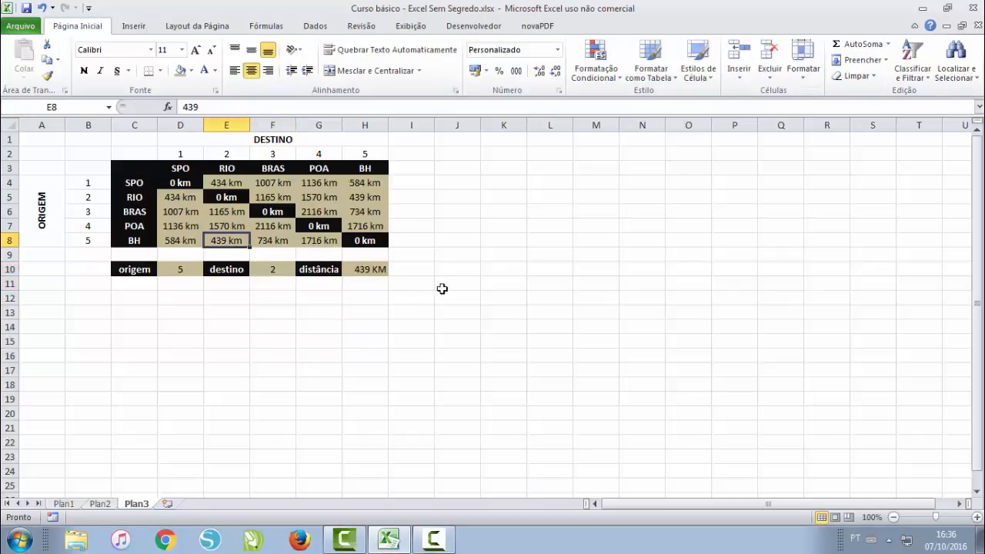
pyautogui.click(384, 270)
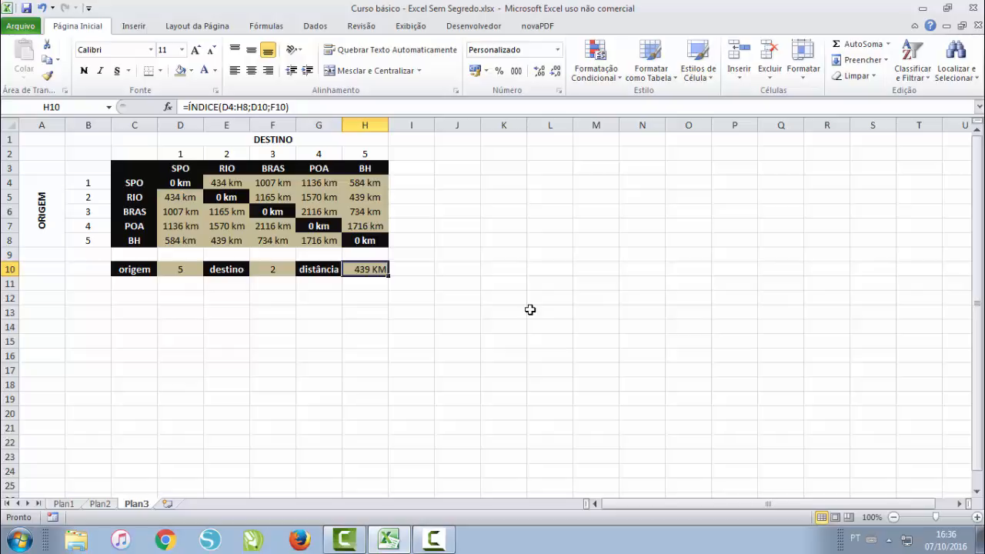
# Set the origin code in D10 to 3 and the destination code in F10 to 1, checking each combination's distance in the table.
pyautogui.click(194, 269)
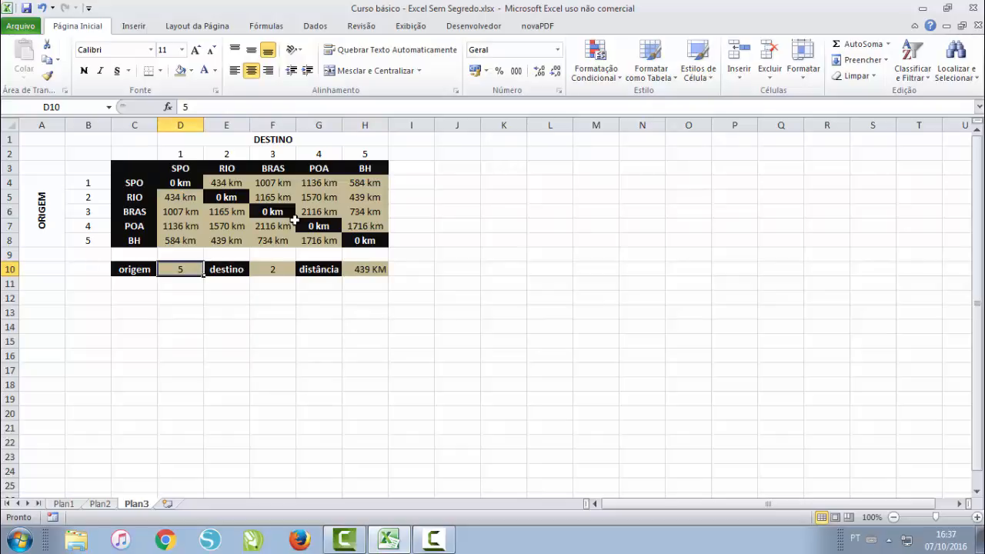
pyautogui.write('3')
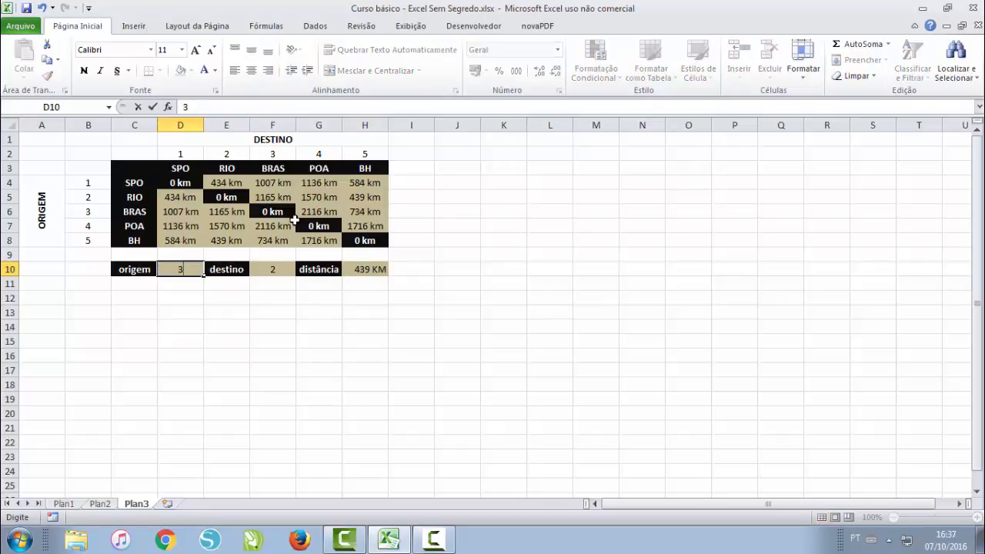
pyautogui.click(289, 272)
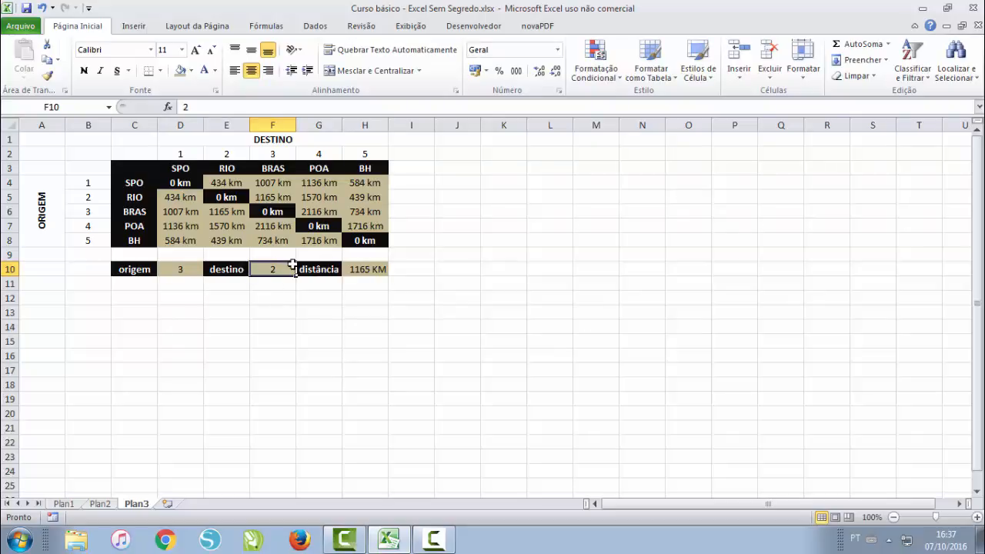
pyautogui.click(224, 212)
pyautogui.click(286, 270)
pyautogui.write('1')
pyautogui.press('Return')
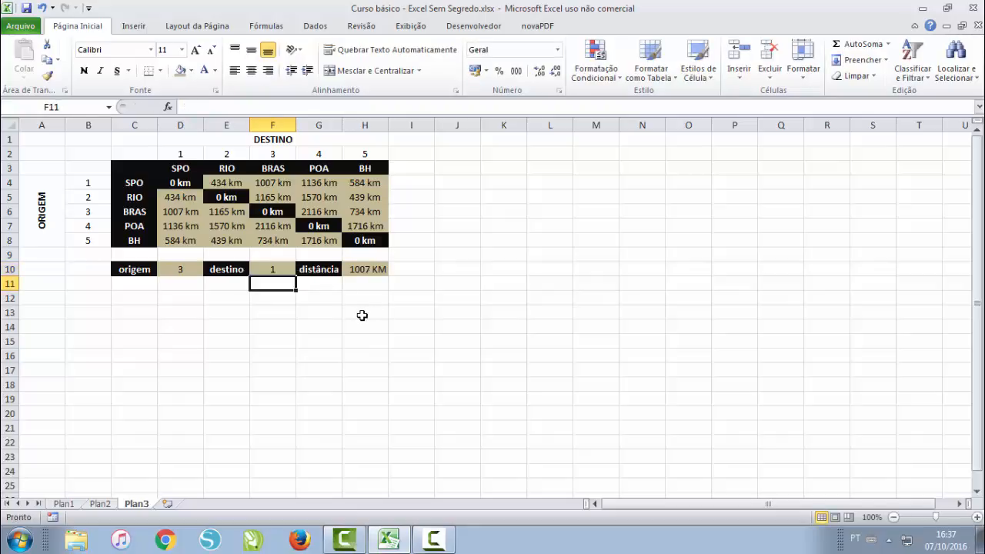
pyautogui.click(180, 212)
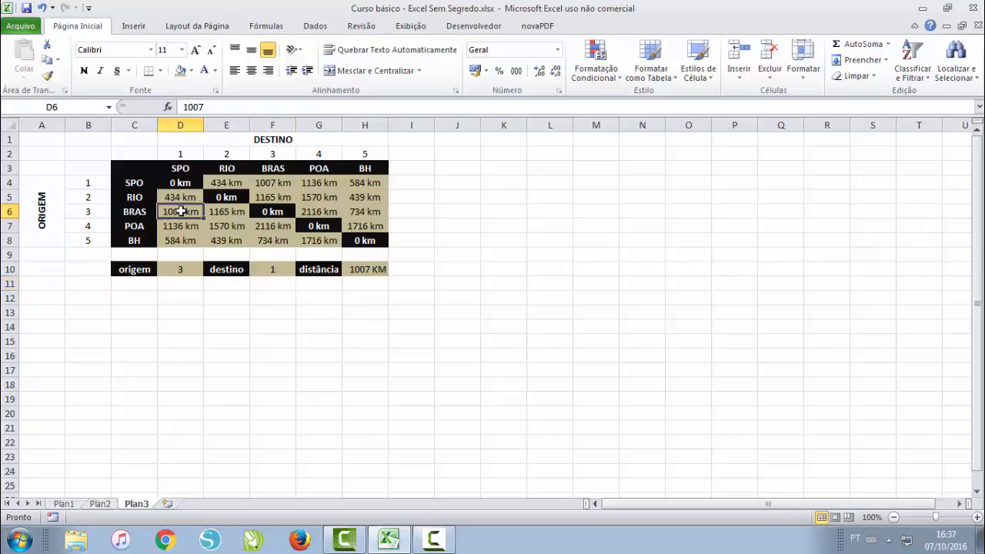
# Set the origin code in D10 to 1 and the destination code in F10 to 4, and compare H10 with table cell G4.
pyautogui.click(377, 268)
pyautogui.click(273, 268)
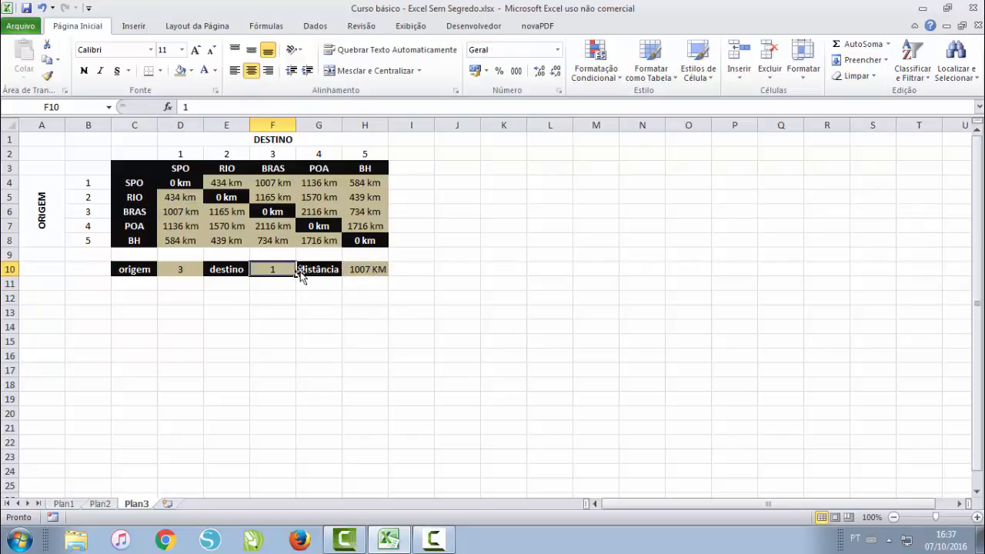
pyautogui.click(191, 269)
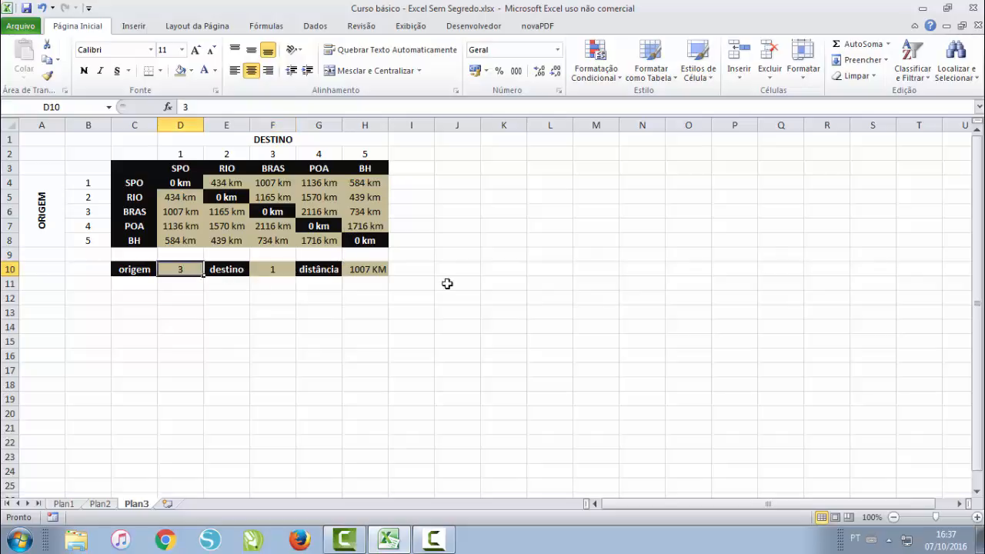
pyautogui.write('1')
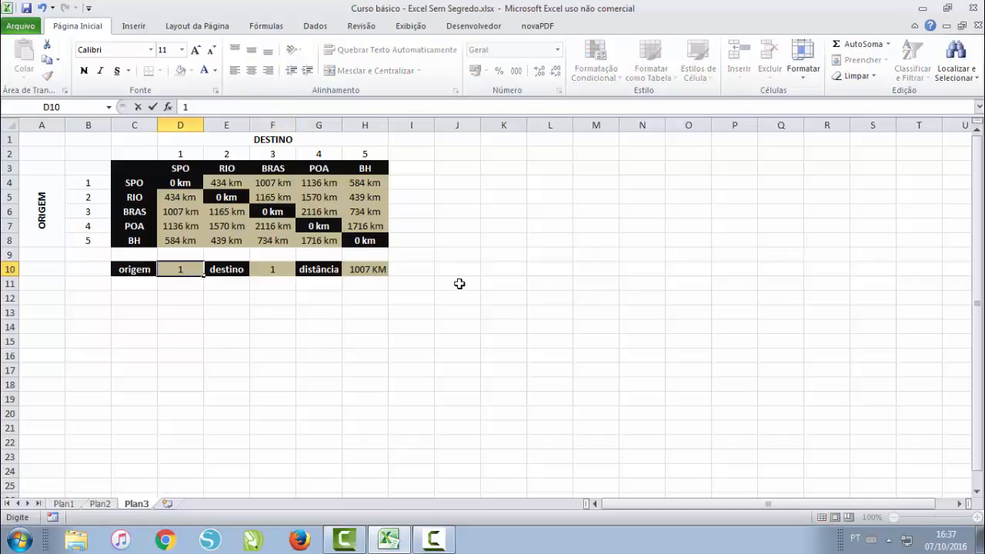
pyautogui.click(266, 266)
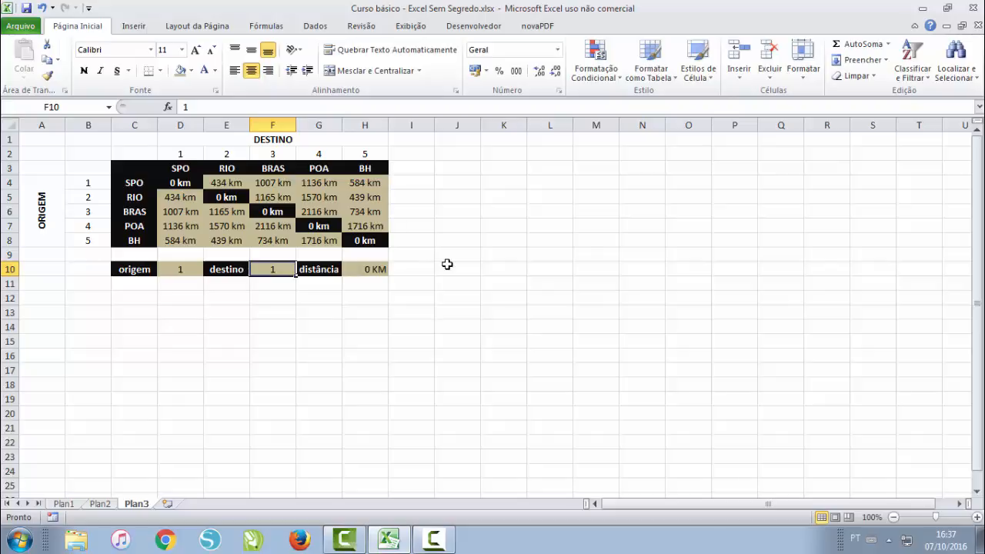
pyautogui.write('4')
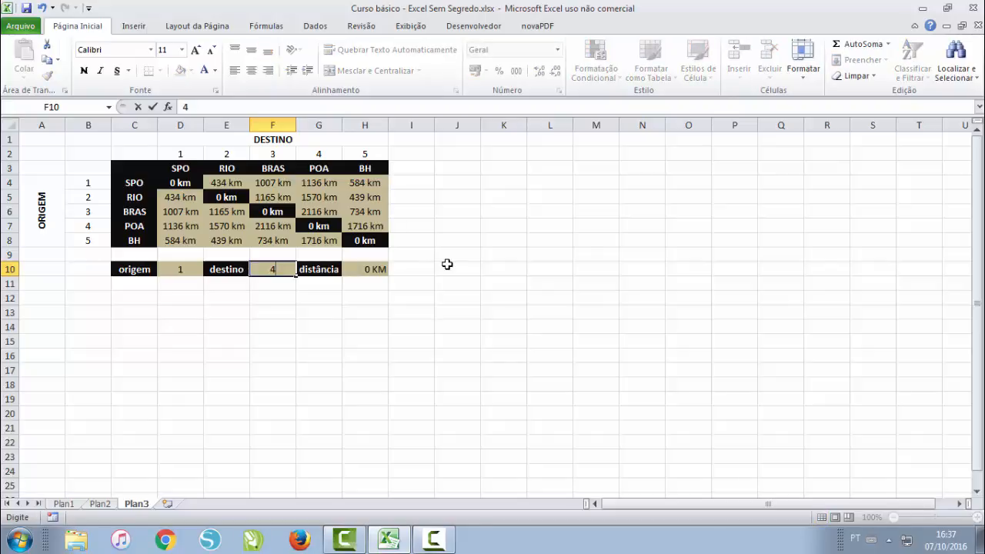
pyautogui.press('Return')
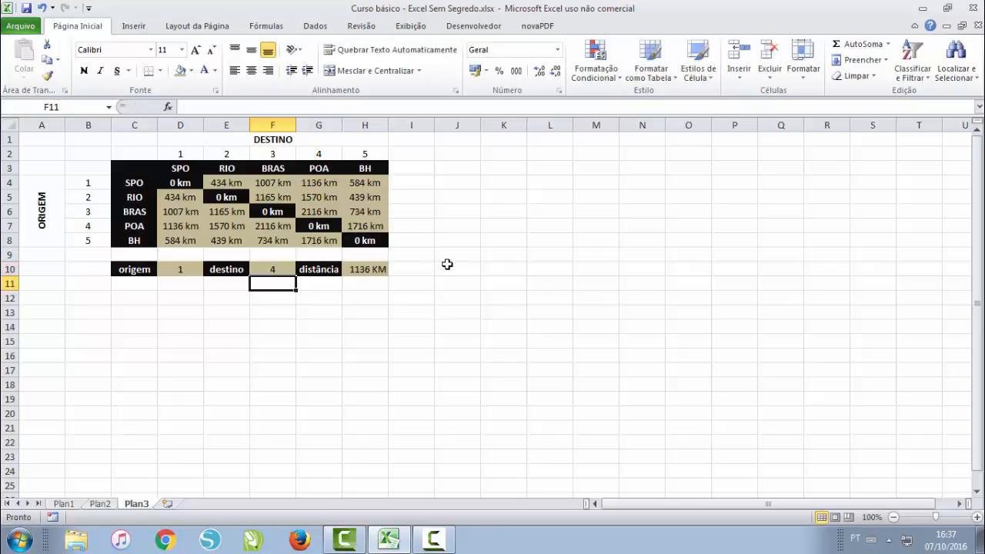
pyautogui.click(324, 184)
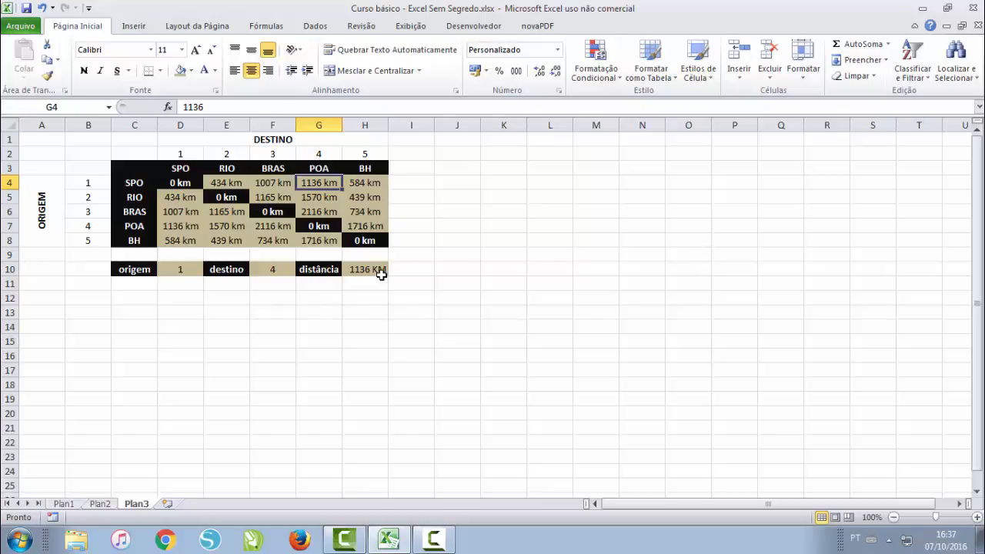
pyautogui.click(379, 273)
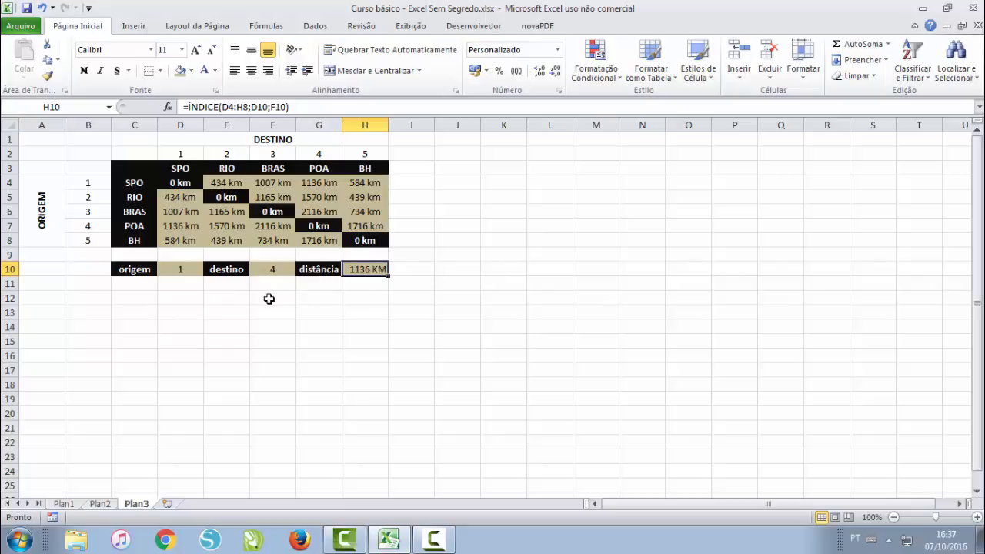
# Clear the origin code in D10 and the destination code in F10, and review the ÍNDICE formula in H10.
pyautogui.click(168, 267)
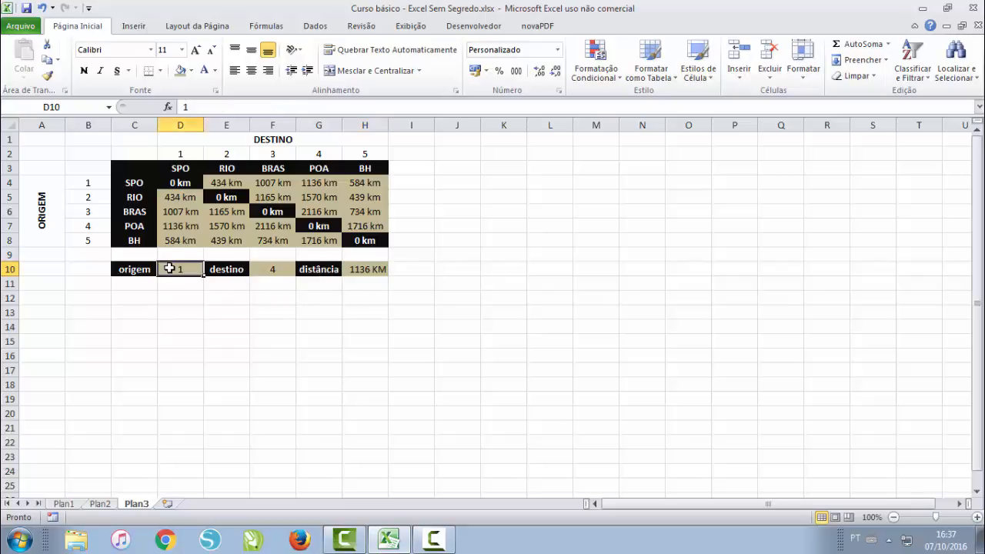
pyautogui.press('Delete')
pyautogui.click(270, 268)
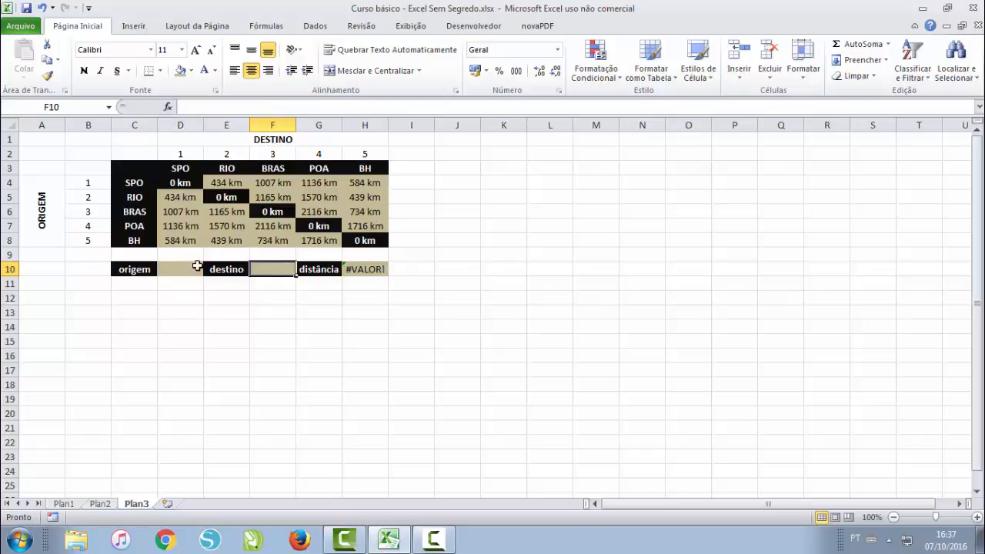
pyautogui.click(174, 260)
pyautogui.click(264, 269)
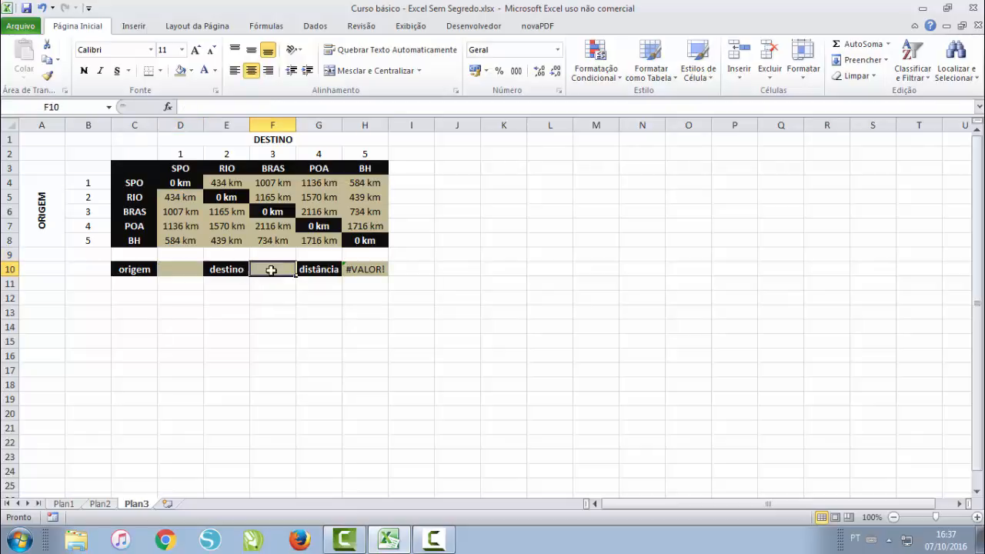
pyautogui.click(383, 269)
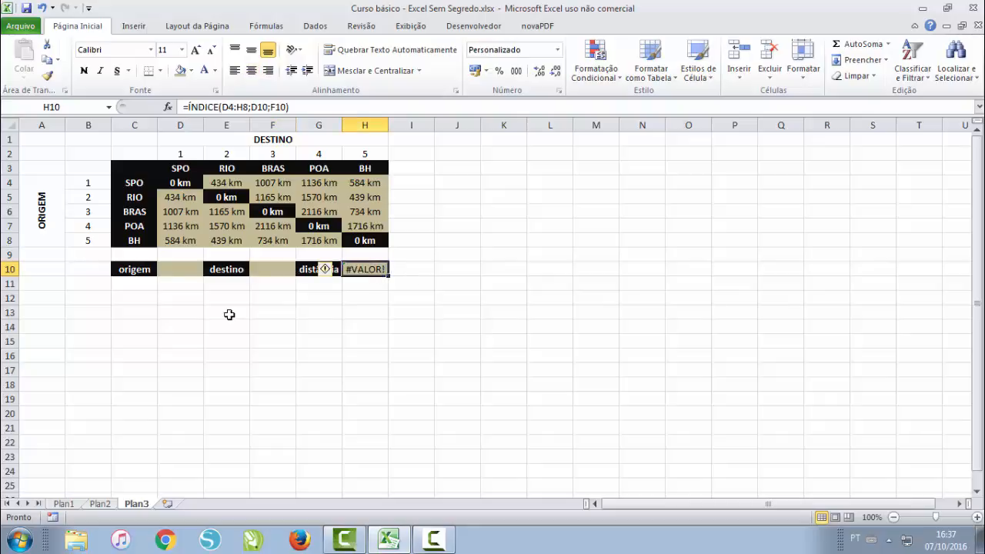
pyautogui.click(187, 108)
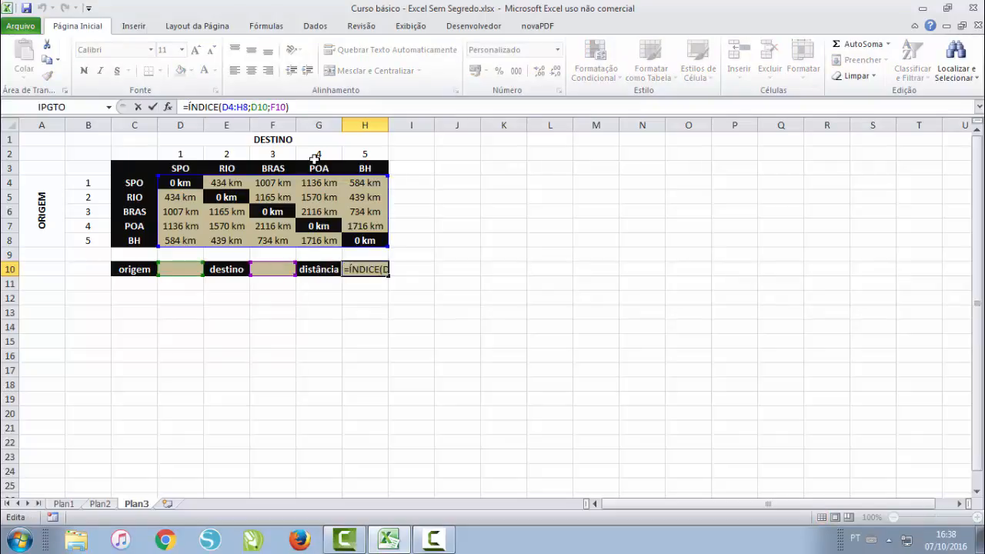
pyautogui.press('Return')
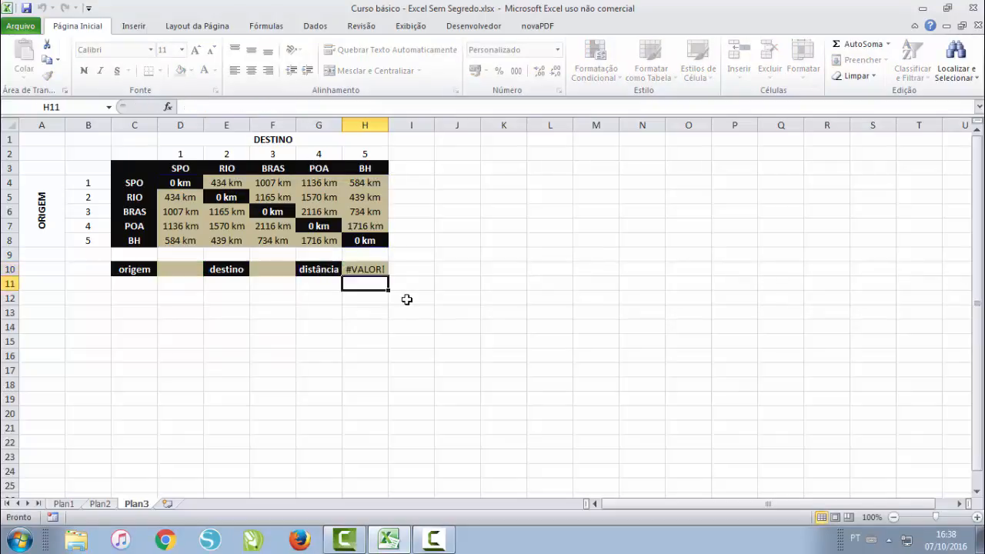
# Insert an SE function before ÍNDICE in the H10 formula, with D10="" as its logical test.
pyautogui.click(363, 269)
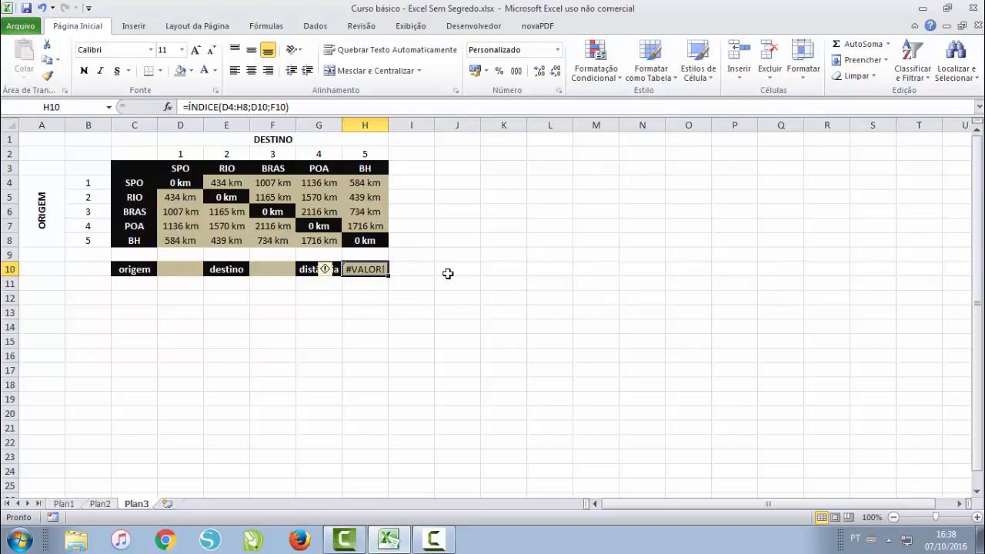
pyautogui.press('F2')
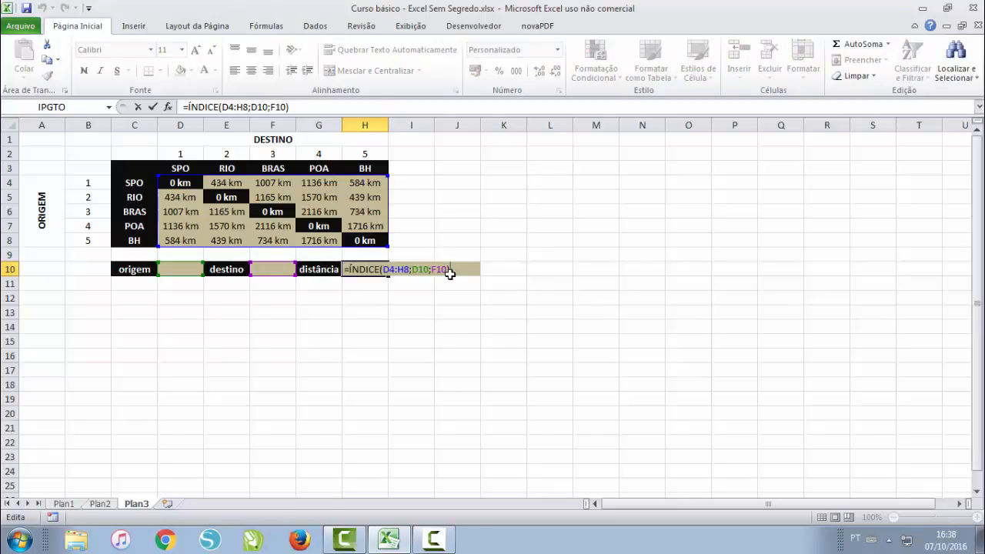
pyautogui.press('Left')
pyautogui.press('Left')
pyautogui.press('Left')
pyautogui.press('Left')
pyautogui.press('Left')
pyautogui.press('Left')
pyautogui.press('Left')
pyautogui.press('Left')
pyautogui.press('Left')
pyautogui.press('Left')
pyautogui.press('Left')
pyautogui.press('Left')
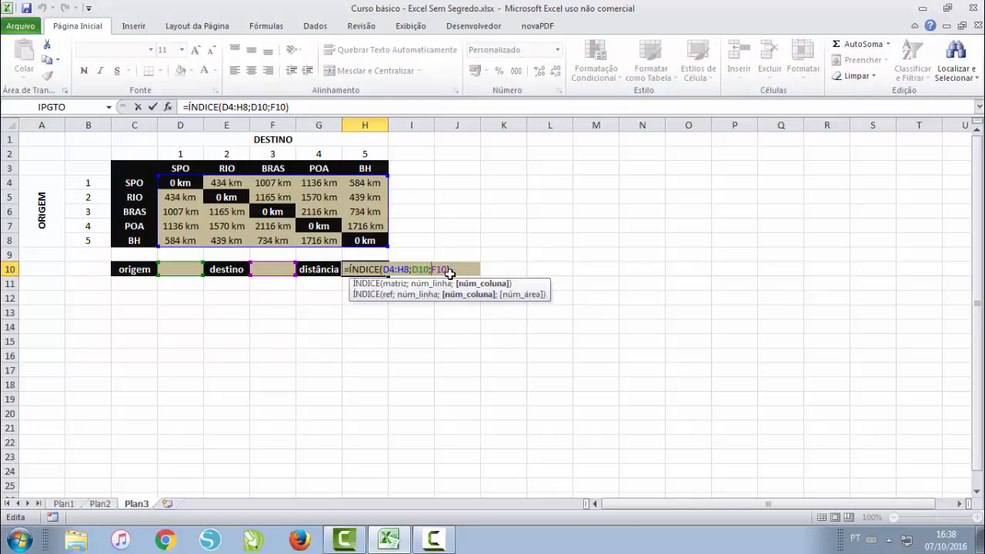
pyautogui.press('Left')
pyautogui.press('Left')
pyautogui.press('Left')
pyautogui.press('Left')
pyautogui.press('Left')
pyautogui.press('Left')
pyautogui.press('Left')
pyautogui.press('Left')
pyautogui.press('Left')
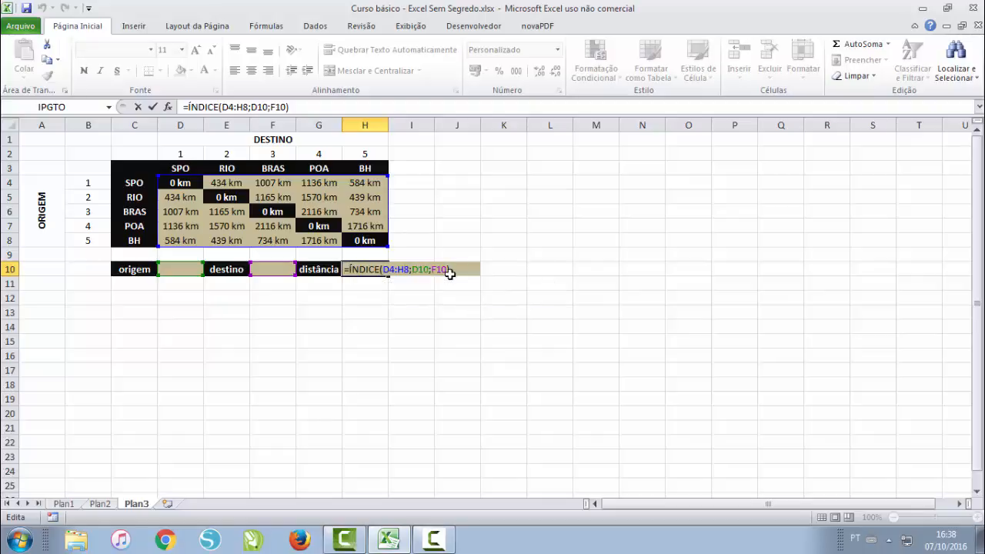
pyautogui.write('SE')
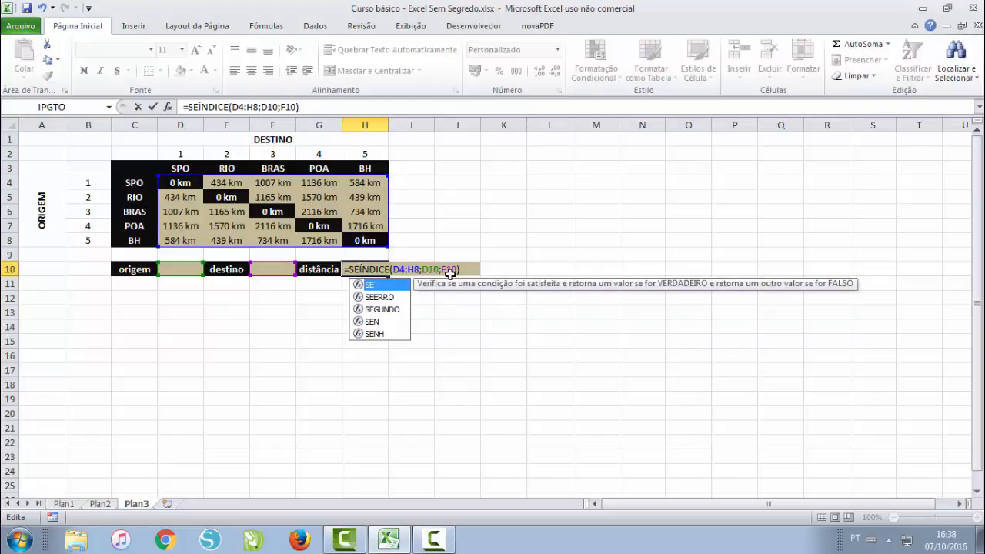
pyautogui.write('(')
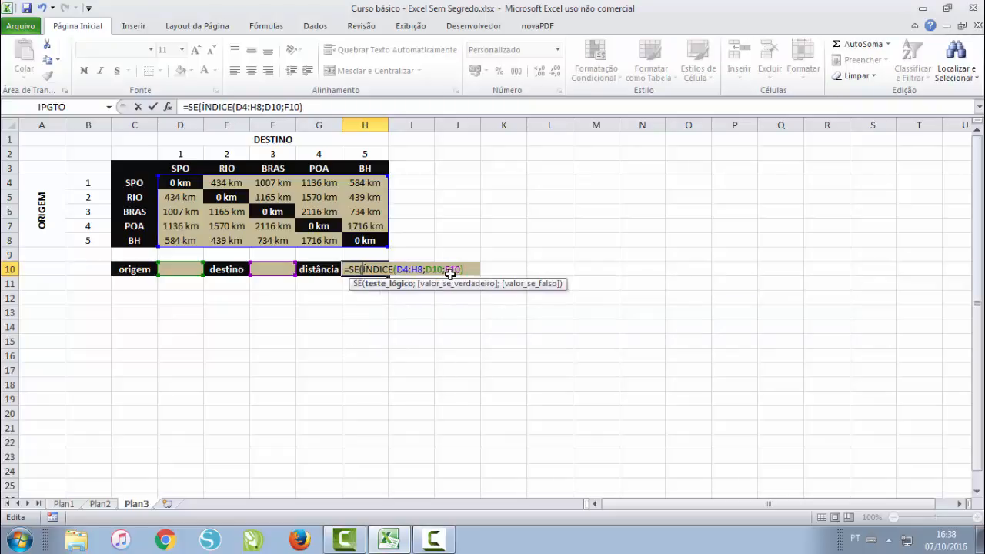
pyautogui.click(176, 267)
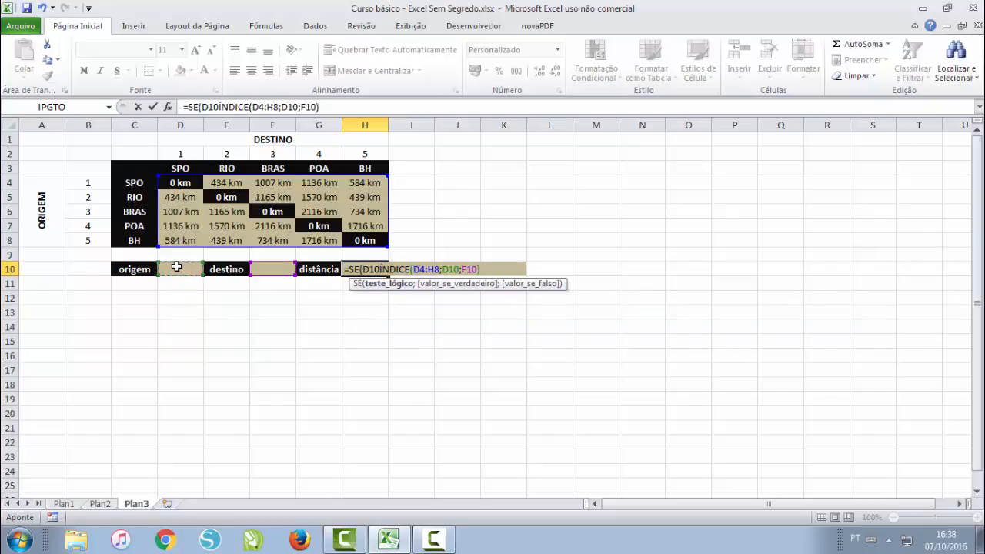
pyautogui.write('=')
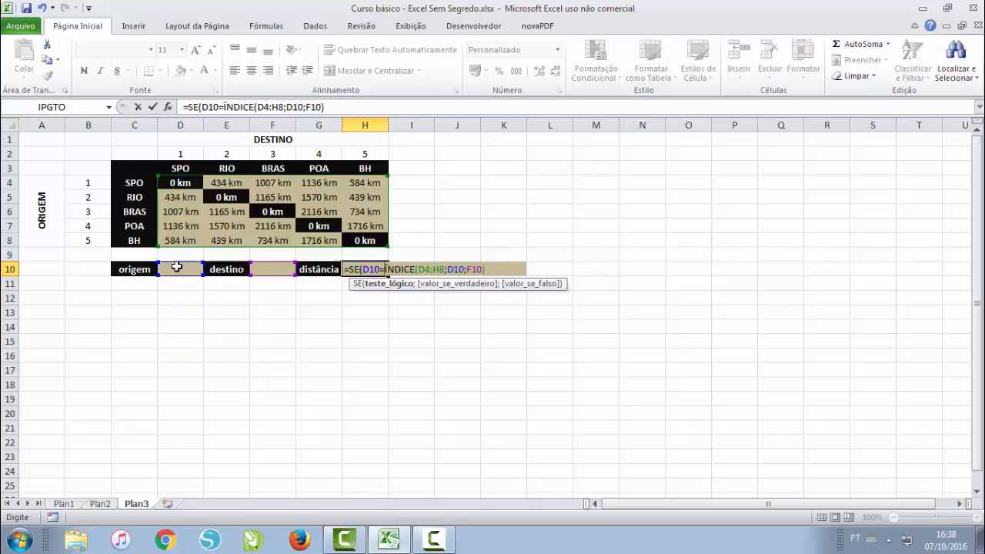
pyautogui.write('""')
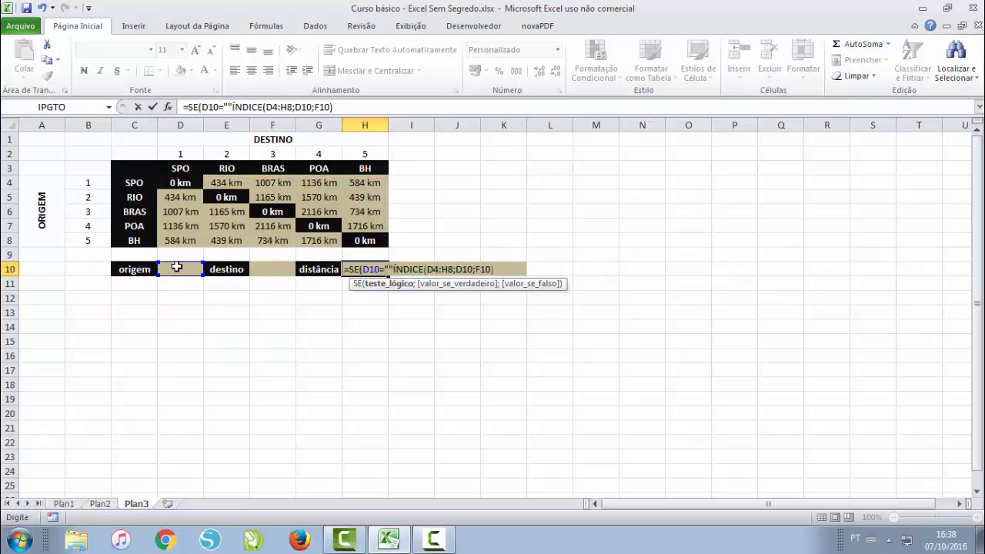
# Return empty text when the test is true and the lookup otherwise, completing H10 as =SE(D10="";"";ÍNDICE(D4:H8;D10;F10)).
pyautogui.write(';')
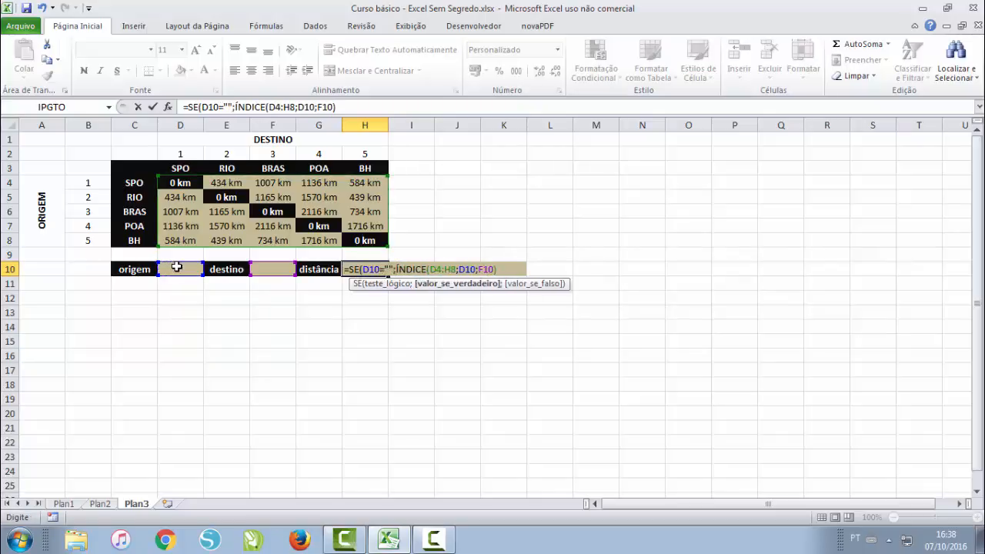
pyautogui.write('""')
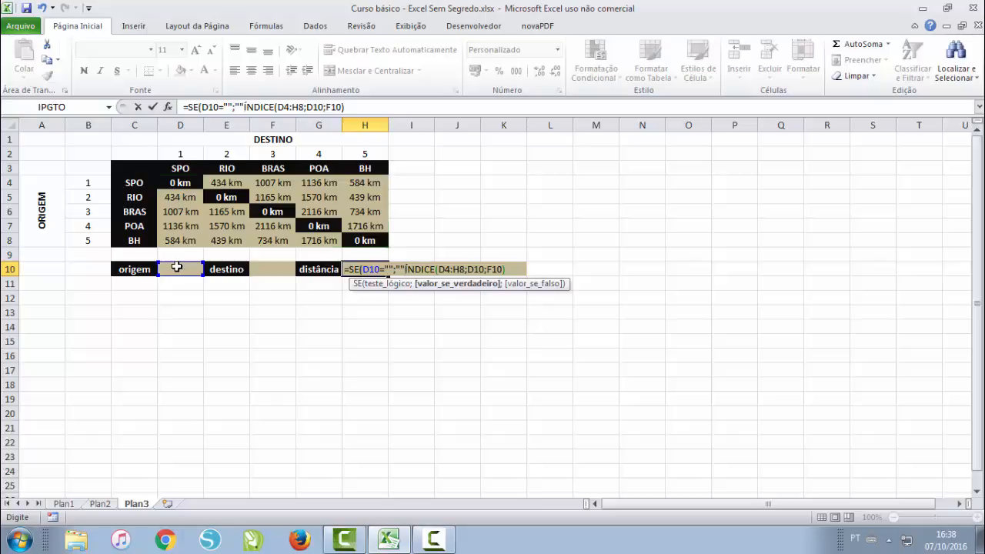
pyautogui.write(';')
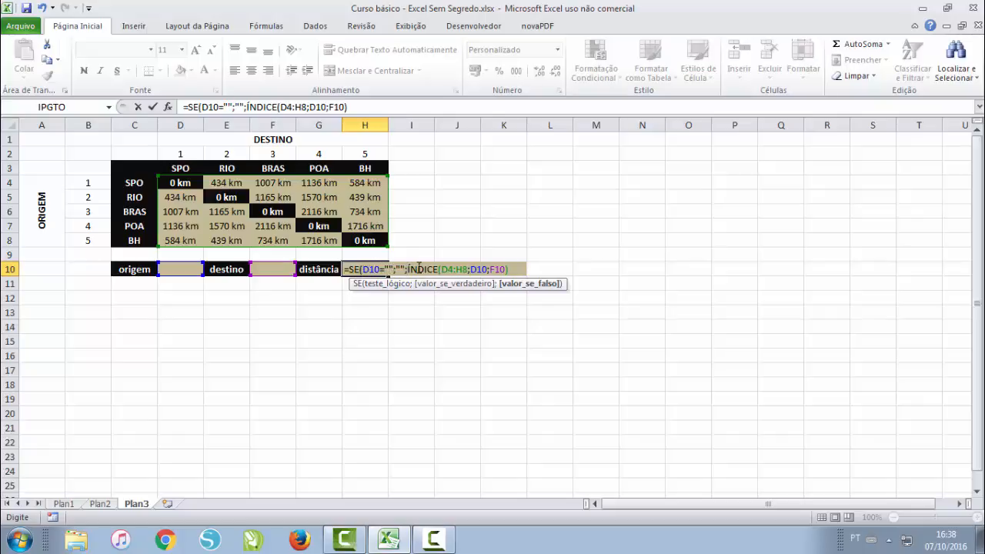
pyautogui.click(521, 269)
pyautogui.click(389, 269)
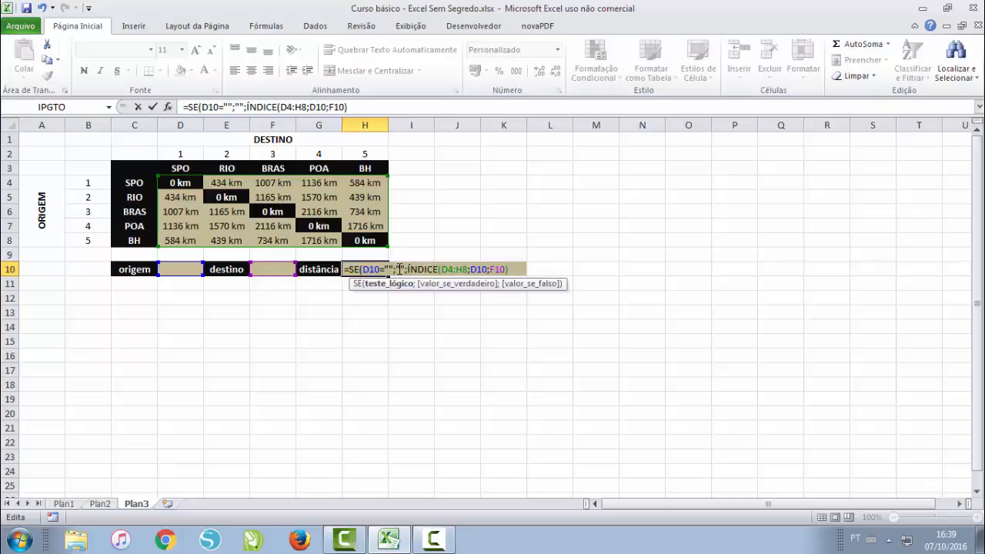
pyautogui.click(400, 269)
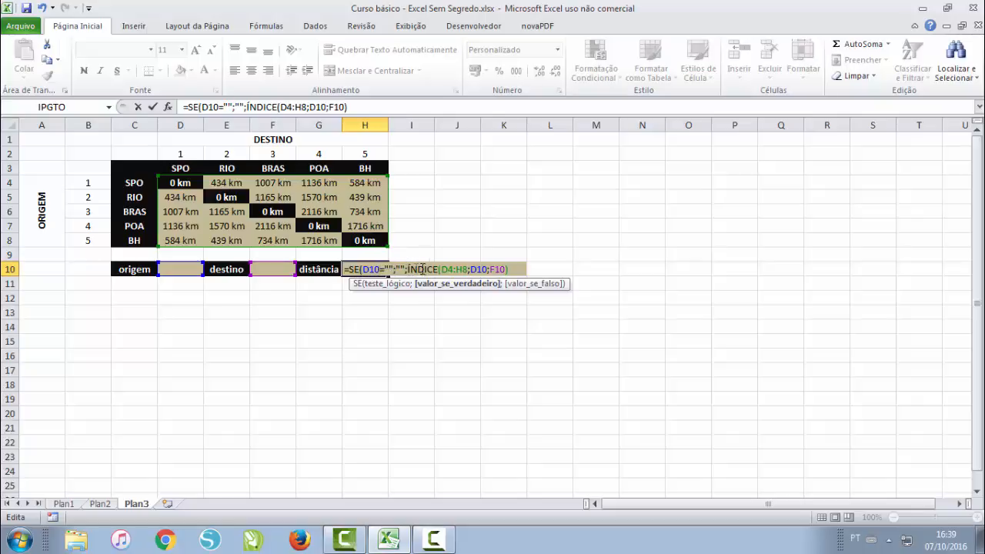
pyautogui.click(517, 270)
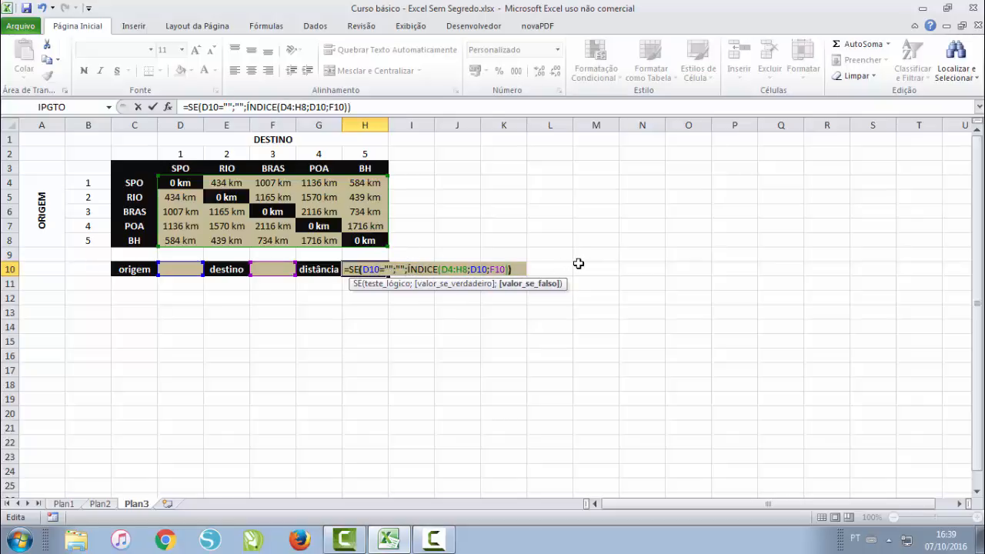
pyautogui.write(')')
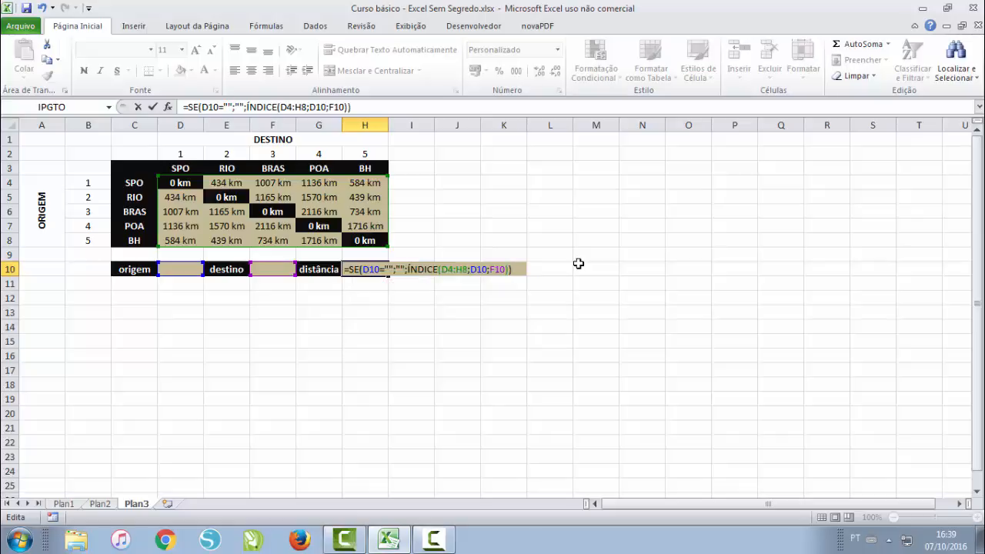
pyautogui.press('Return')
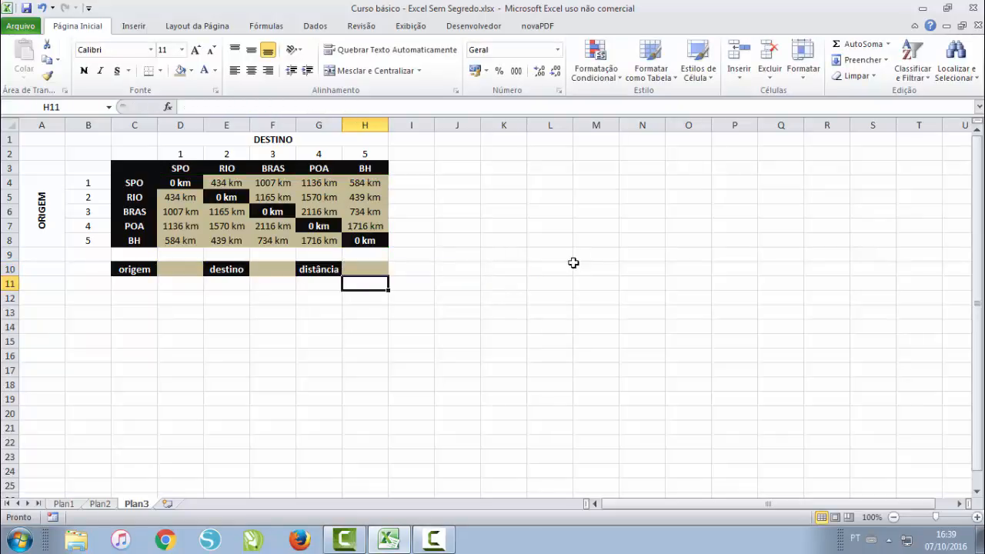
# Enter 2 as the origin code in D10 and 5 as the destination code in F10 to test the new formula.
pyautogui.click(187, 269)
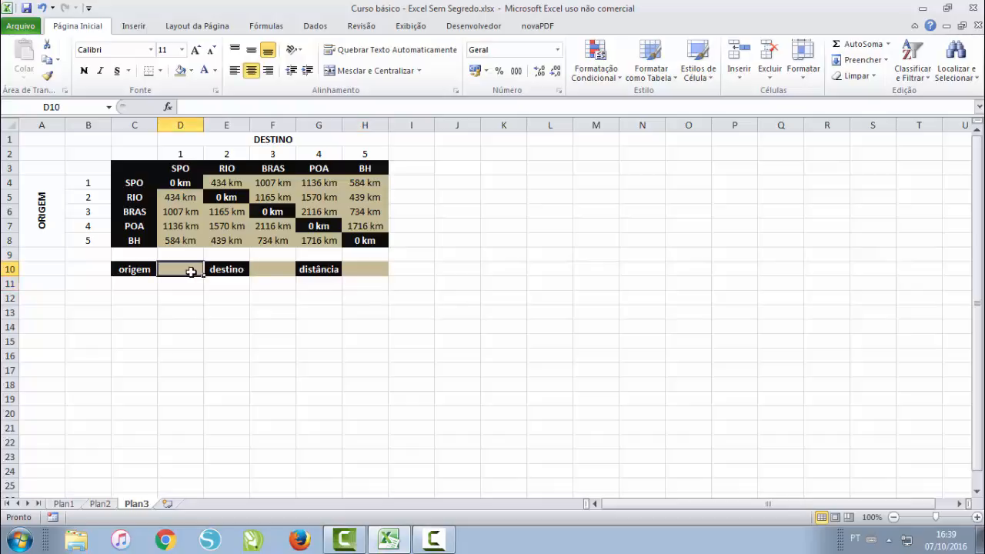
pyautogui.write('2')
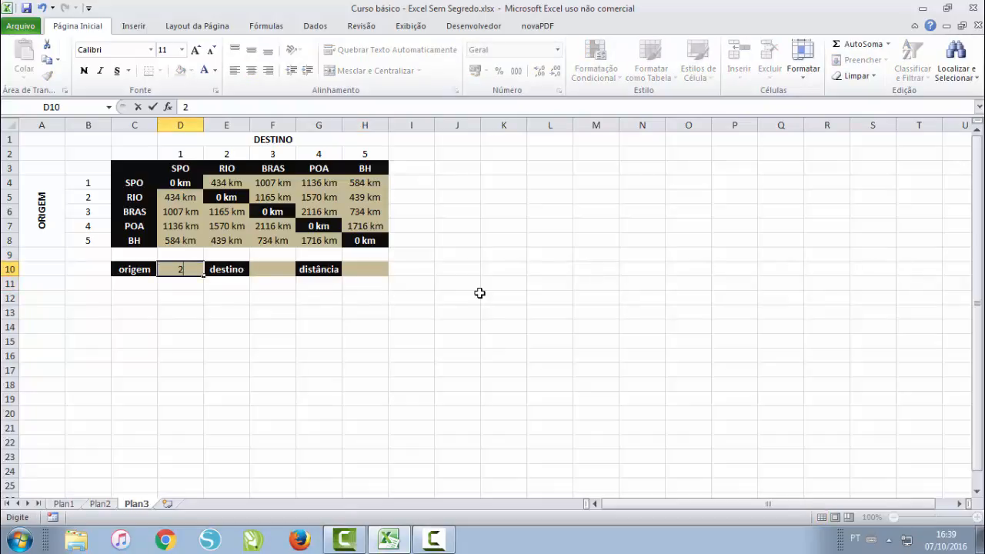
pyautogui.press('Tab')
pyautogui.press('Tab')
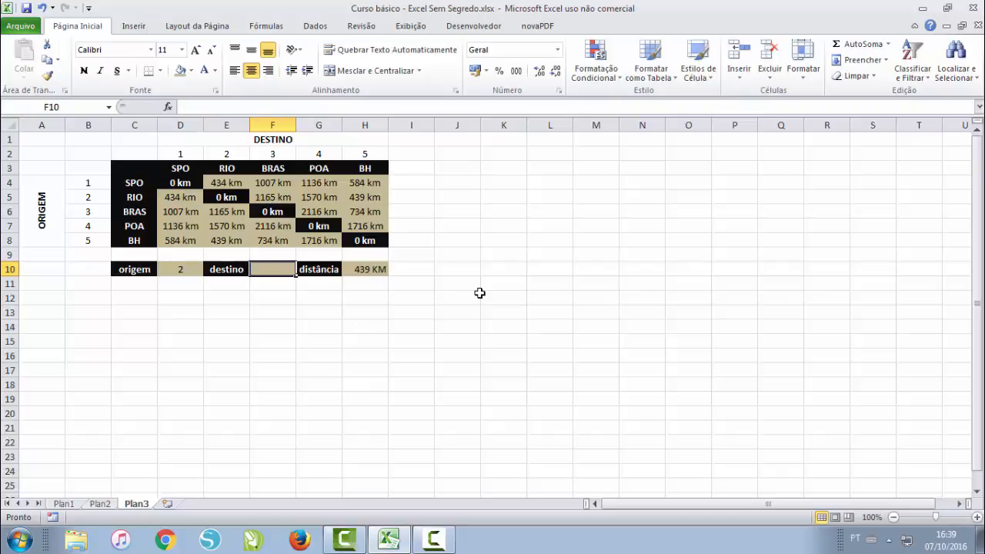
pyautogui.write('5')
pyautogui.press('Tab')
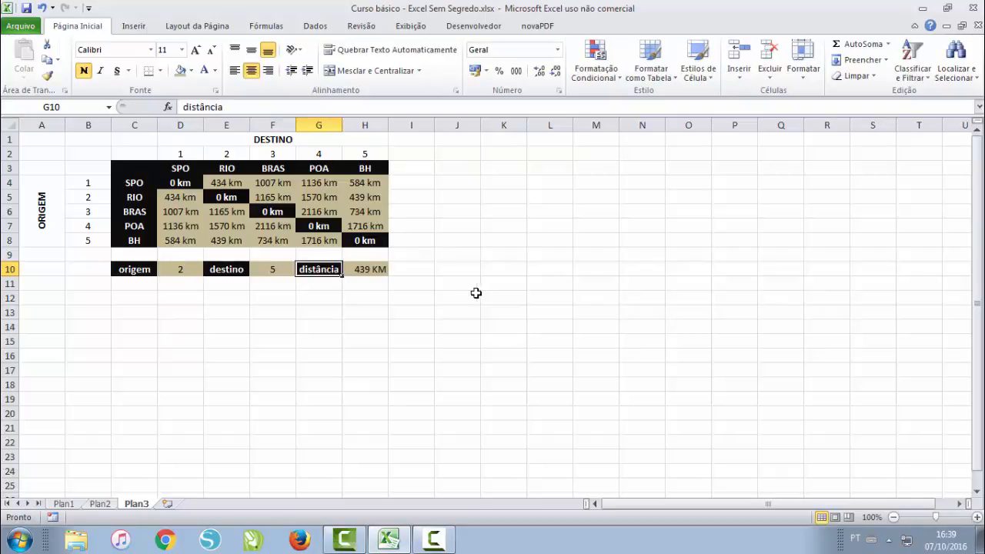
# Change the destination code in F10 to 4 to test the distance lookup with another valid destination.
pyautogui.click(282, 267)
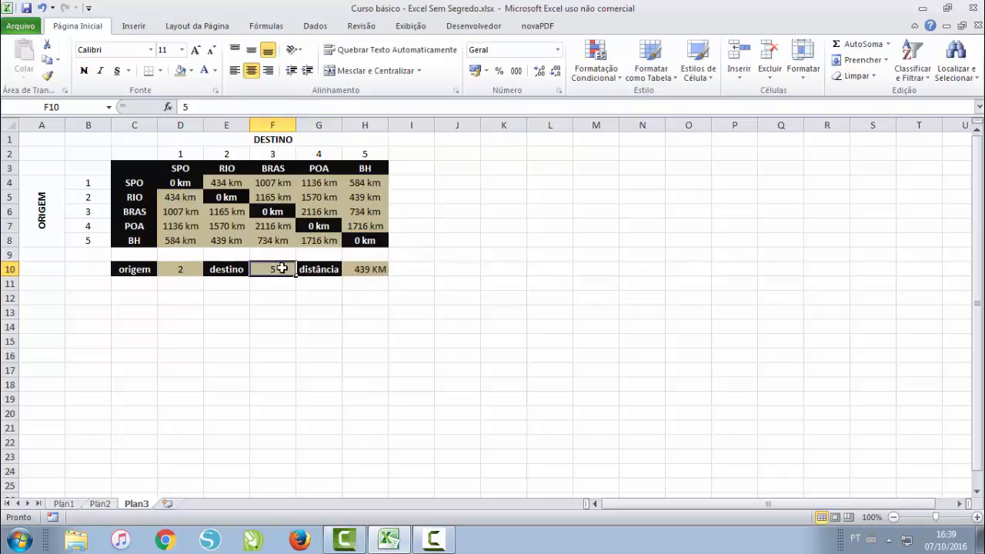
pyautogui.write('4')
pyautogui.press('Return')
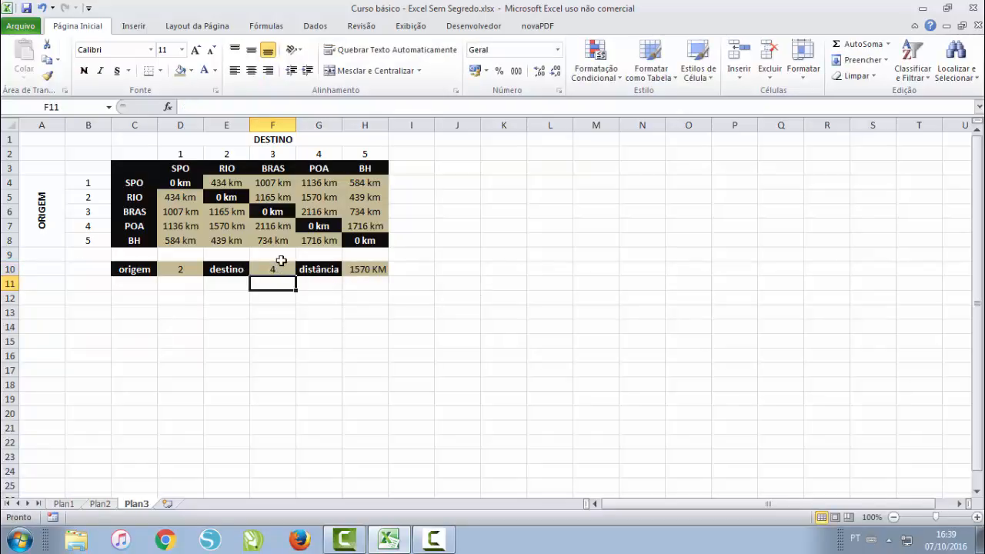
# Test the lookup with the nonexistent destination code 6 in F10, and inspect the formula in H10.
pyautogui.click(281, 261)
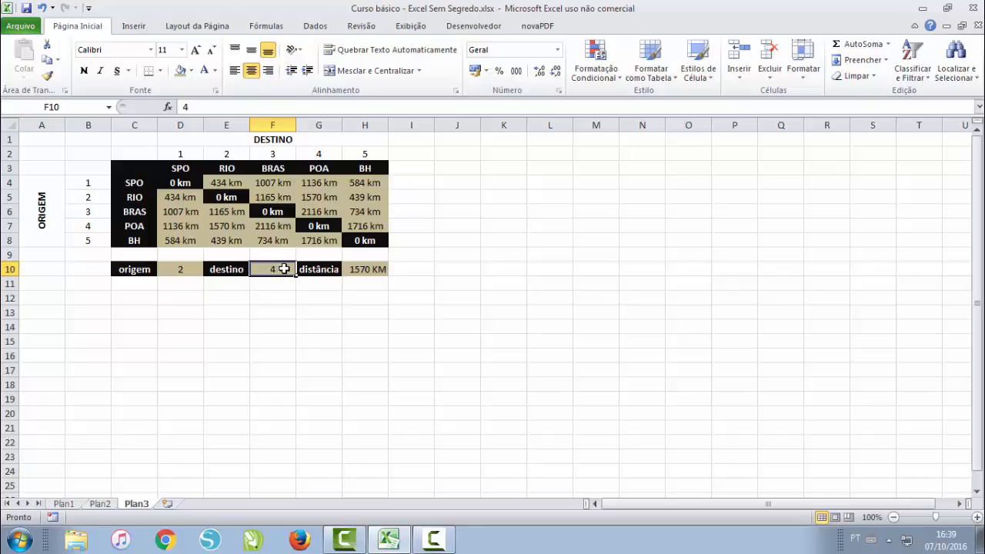
pyautogui.write('6')
pyautogui.press('Return')
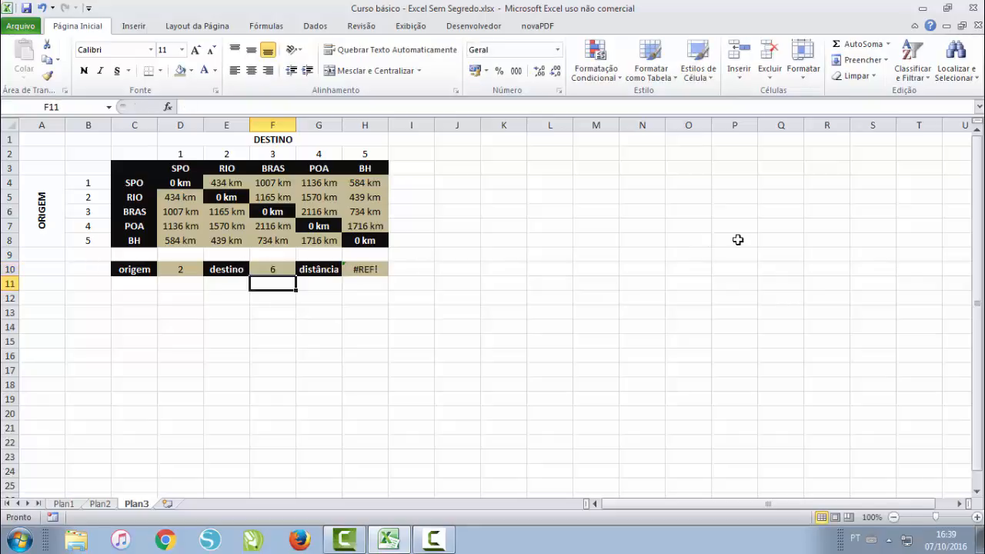
pyautogui.click(282, 262)
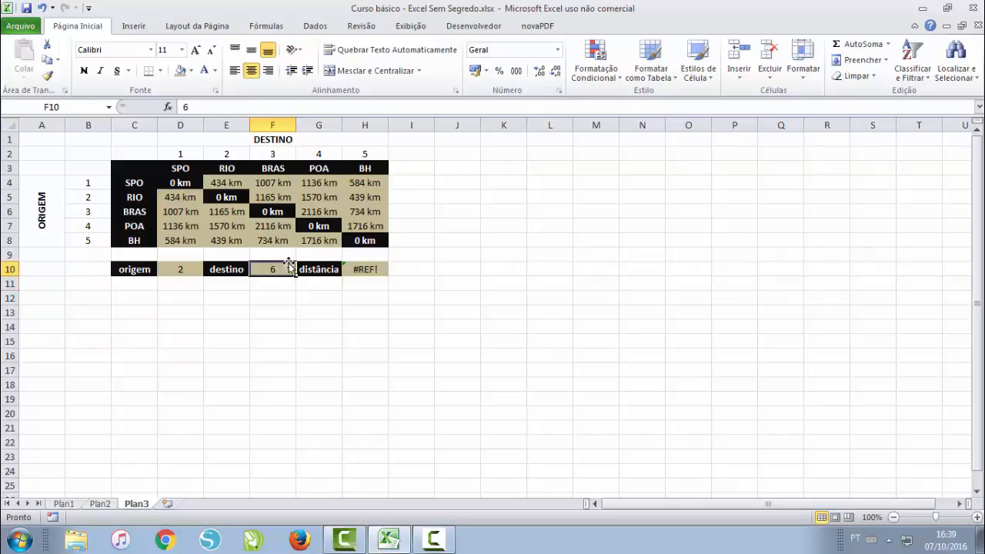
pyautogui.click(372, 266)
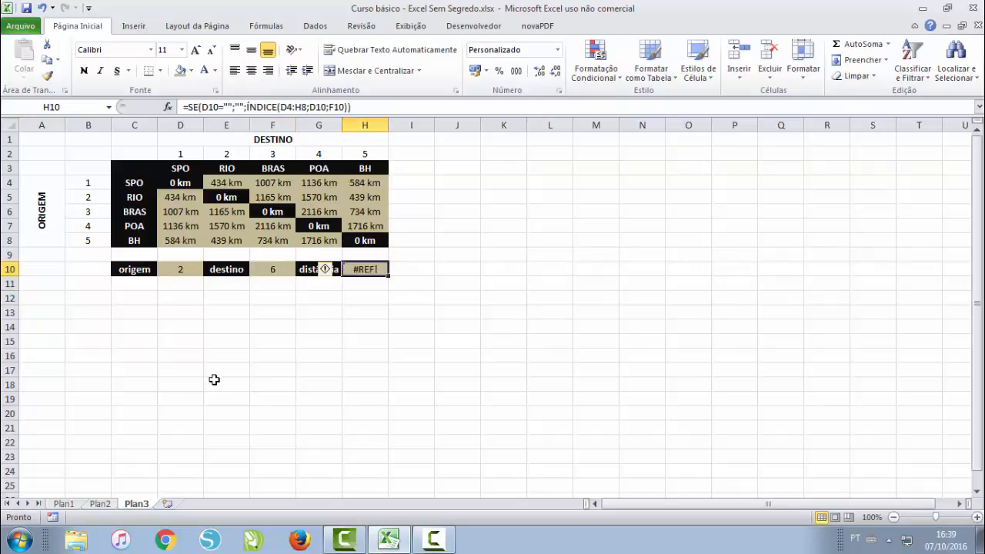
# Replace the invalid destination code in F10 with the valid code 3.
pyautogui.click(269, 269)
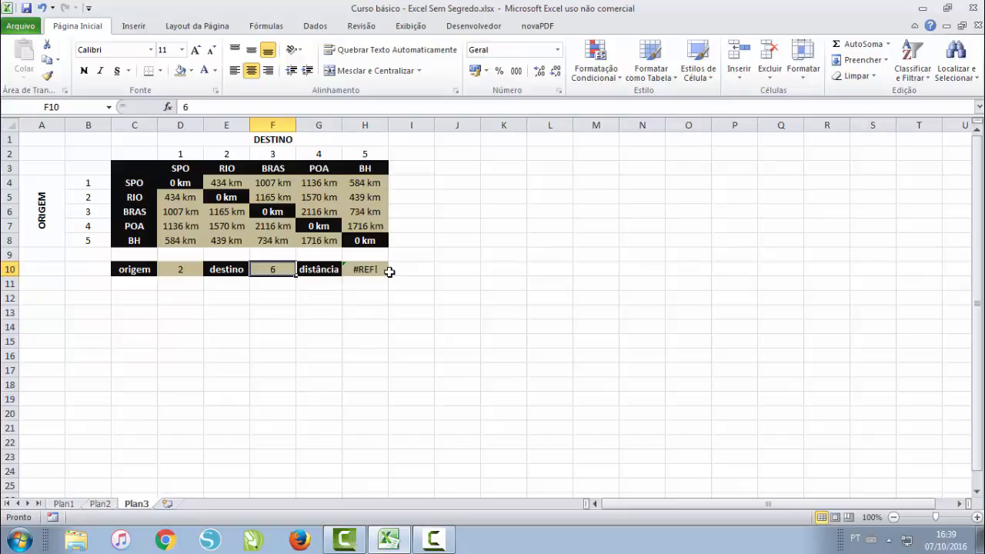
pyautogui.write('3')
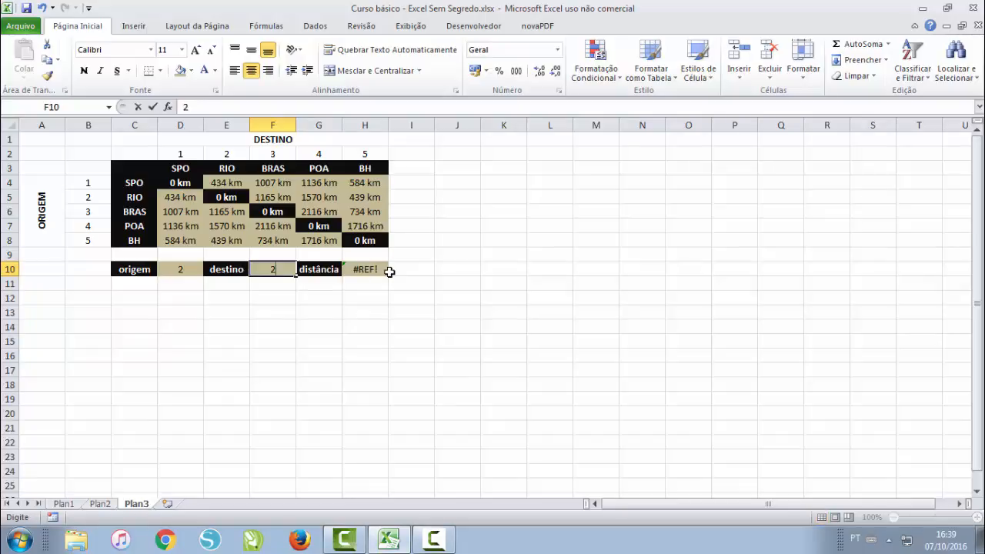
pyautogui.press('Return')
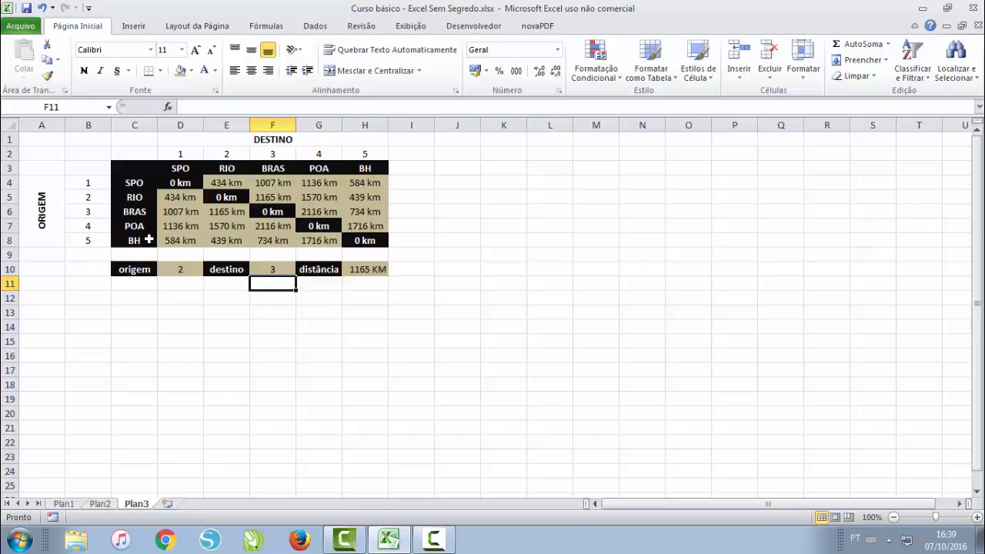
pyautogui.click(250, 141)
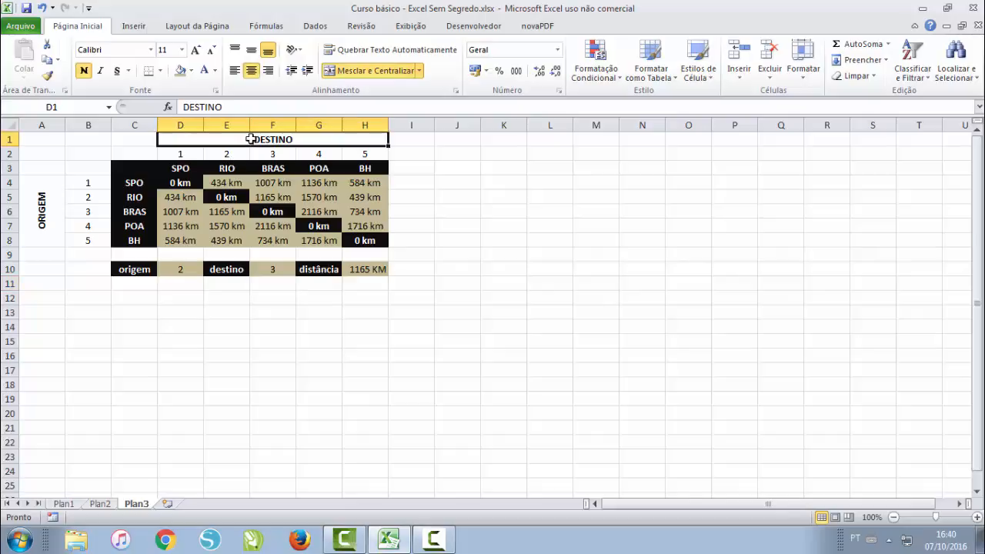
pyautogui.click(33, 204)
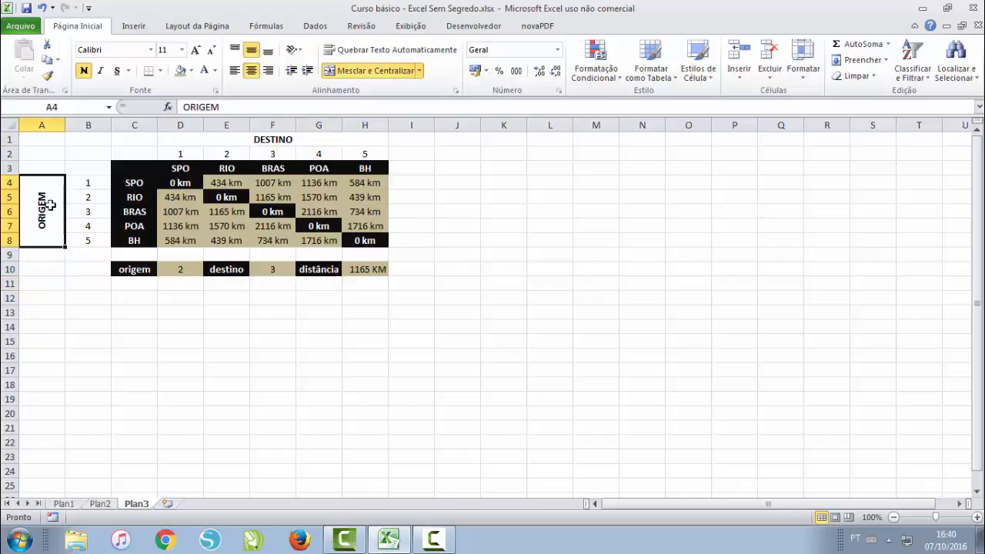
pyautogui.click(283, 141)
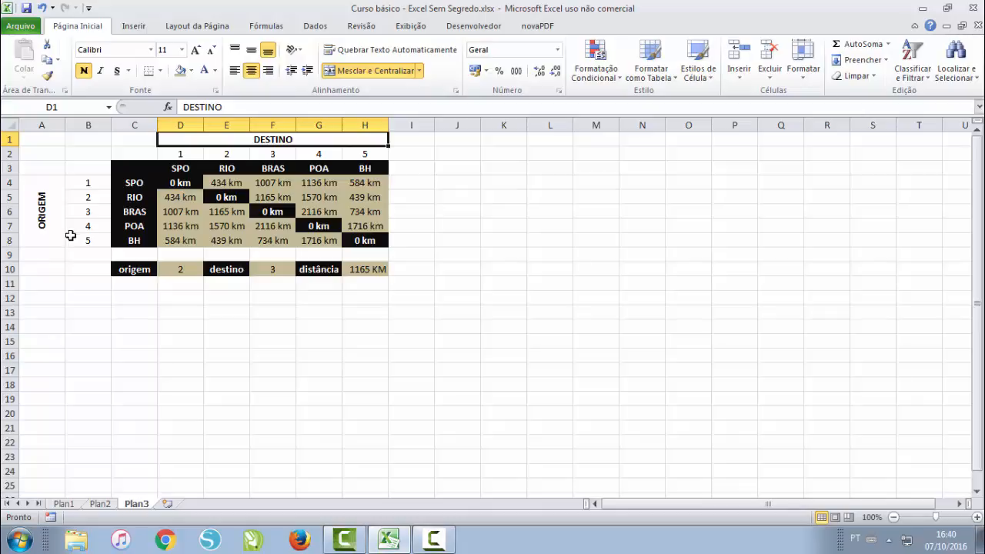
# Apply all borders to the ORIGEM label with its codes in A4:B8 and the DESTINO label with its codes in D1:H2.
pyautogui.moveTo(43, 222); pyautogui.dragTo(73, 222)
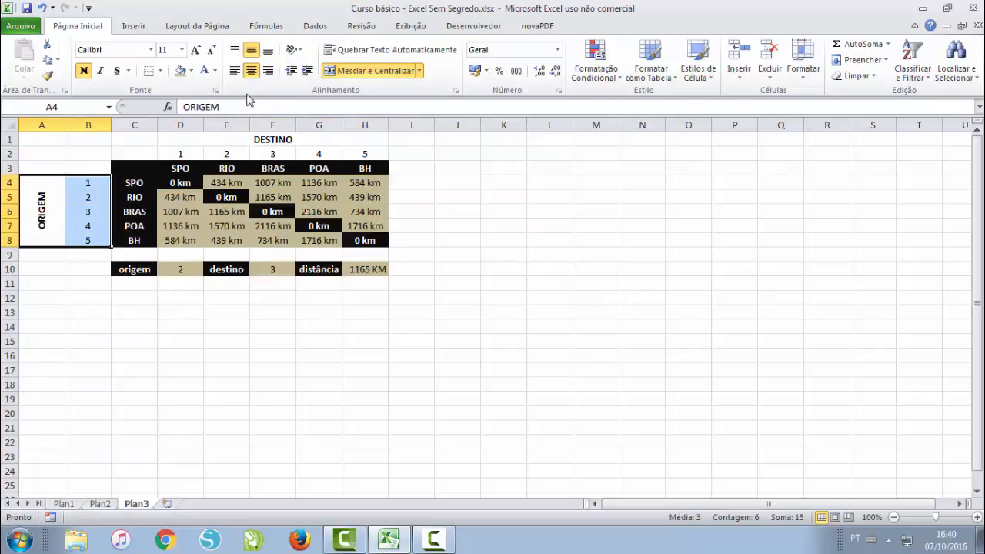
pyautogui.click(159, 70)
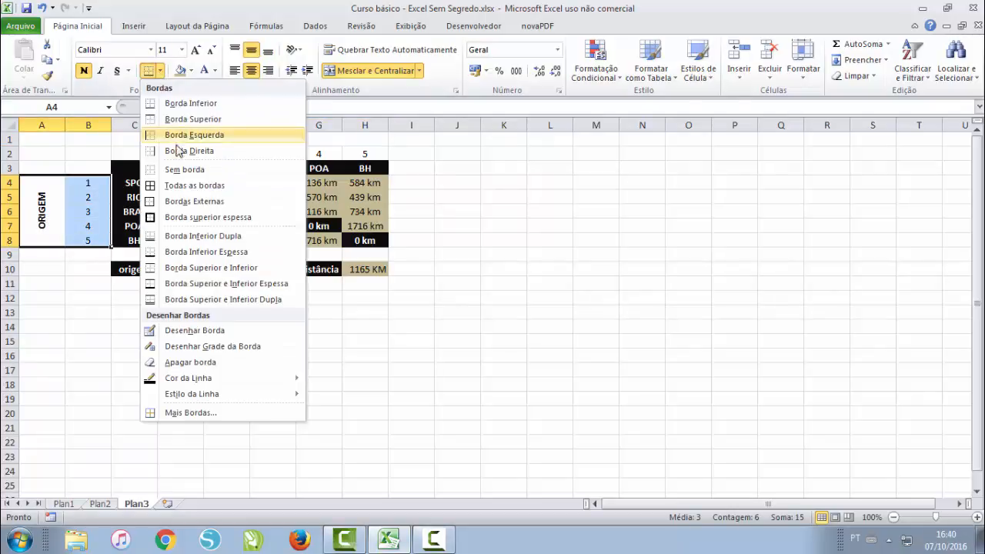
pyautogui.click(193, 185)
pyautogui.moveTo(191, 140); pyautogui.dragTo(196, 153)
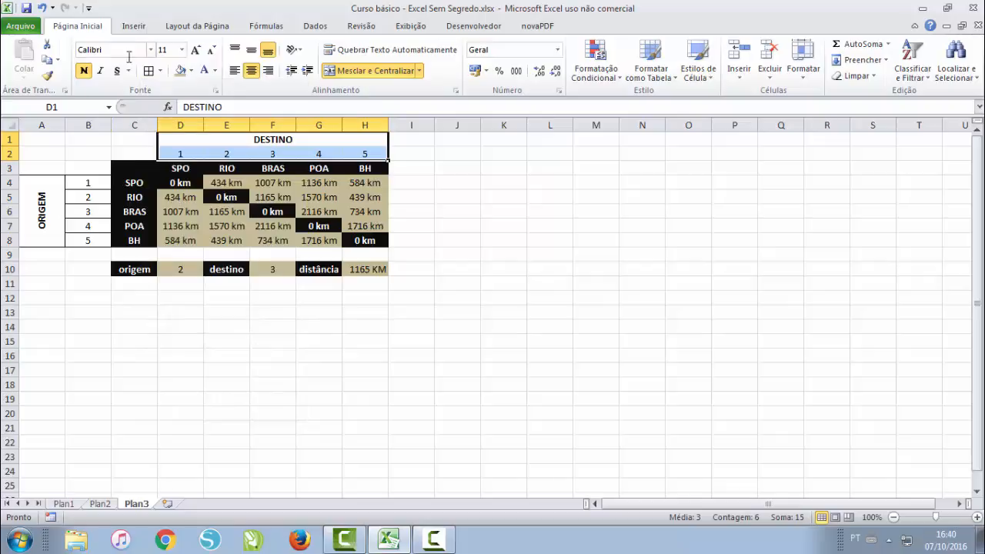
pyautogui.click(148, 70)
pyautogui.click(61, 135)
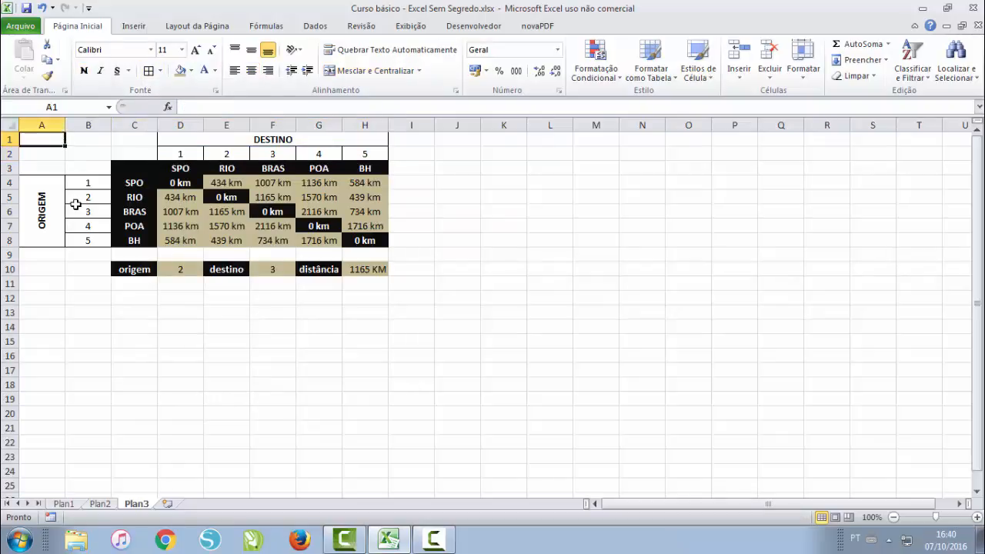